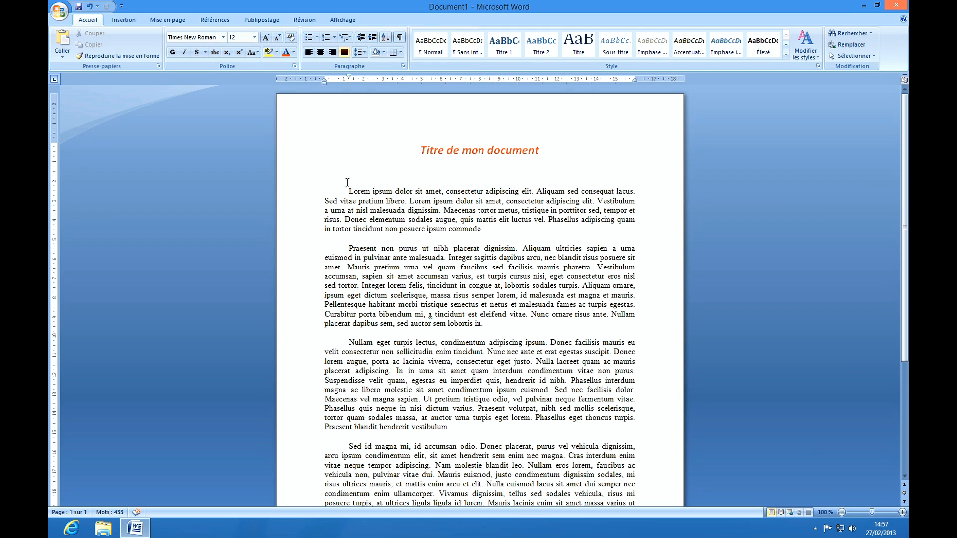
# - Insert a right block arrow about 3.76 cm high and 5.37 cm wide over the first paragraph
pyautogui.click(121, 22)
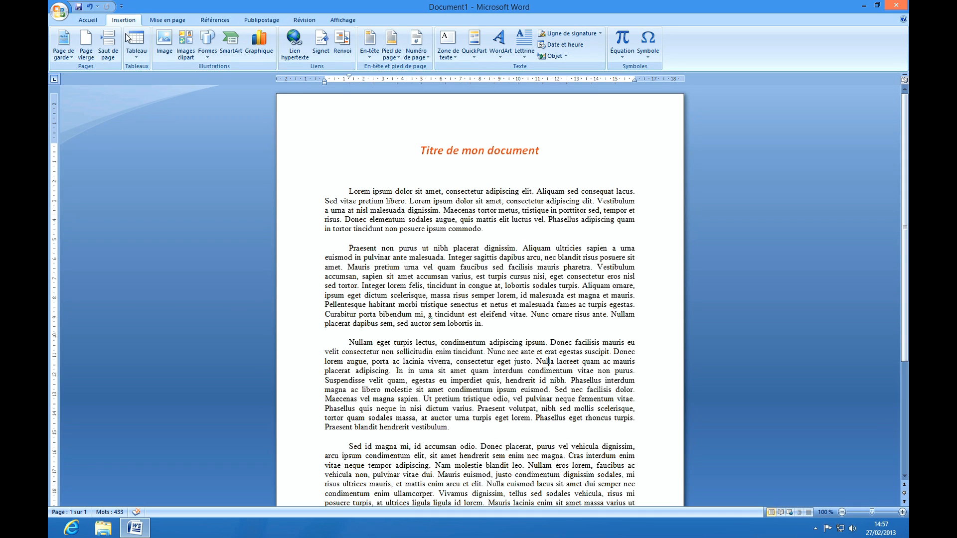
pyautogui.click(211, 54)
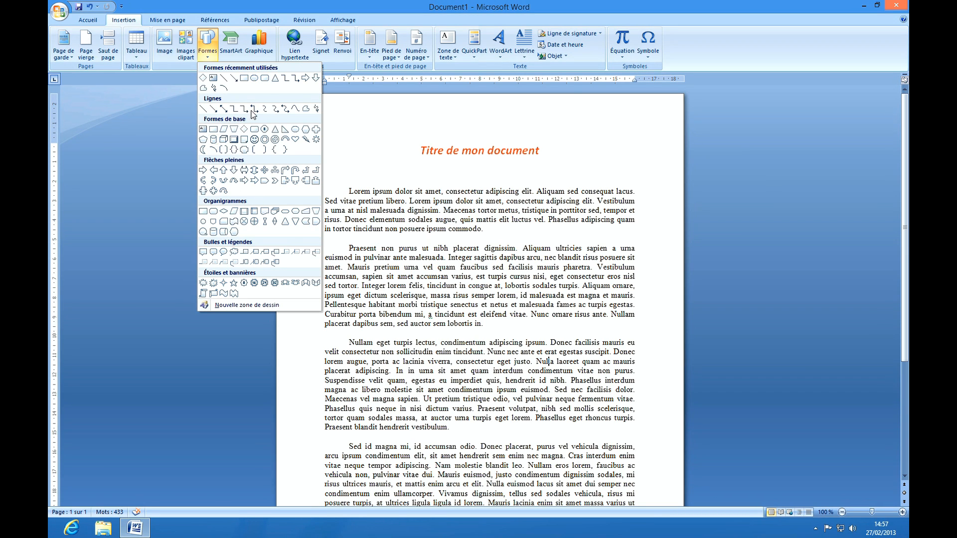
pyautogui.click(204, 170)
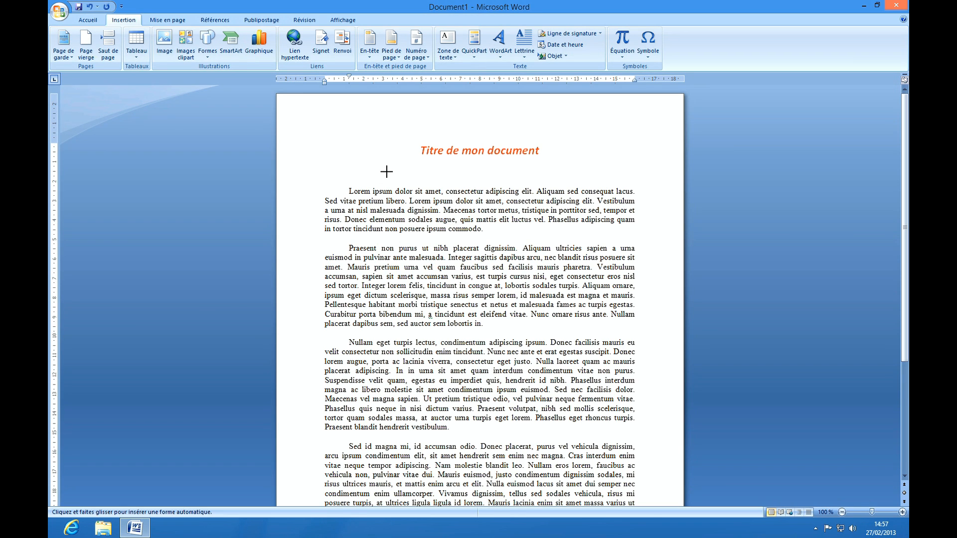
pyautogui.click(208, 54)
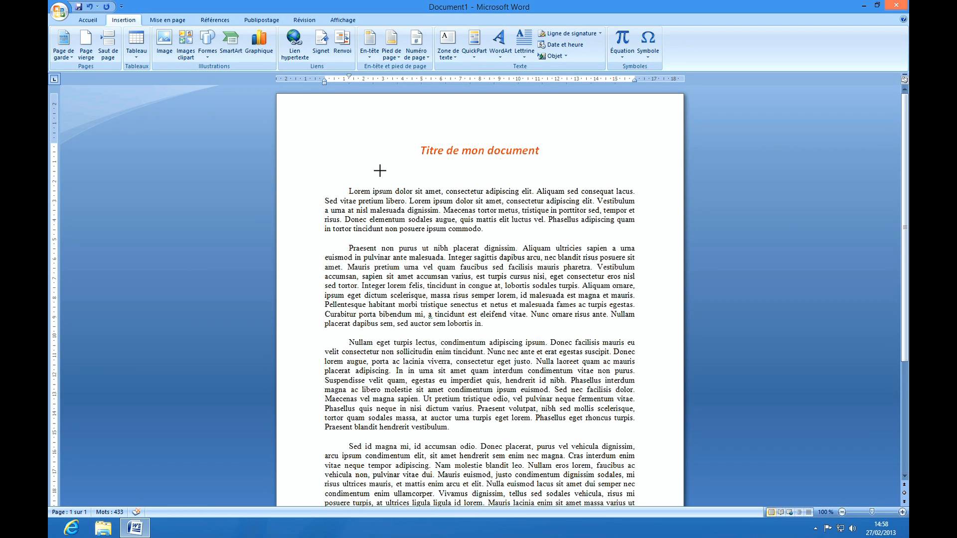
pyautogui.moveTo(380, 171)
pyautogui.mouseDown()
pyautogui.moveTo(403, 200)
pyautogui.moveTo(439, 200)
pyautogui.moveTo(438, 210)
pyautogui.moveTo(396, 221)
pyautogui.moveTo(480, 218)
pyautogui.moveTo(467, 242)
pyautogui.moveTo(529, 180)
pyautogui.moveTo(459, 148)
pyautogui.moveTo(464, 241)
pyautogui.moveTo(483, 243)
pyautogui.mouseUp()
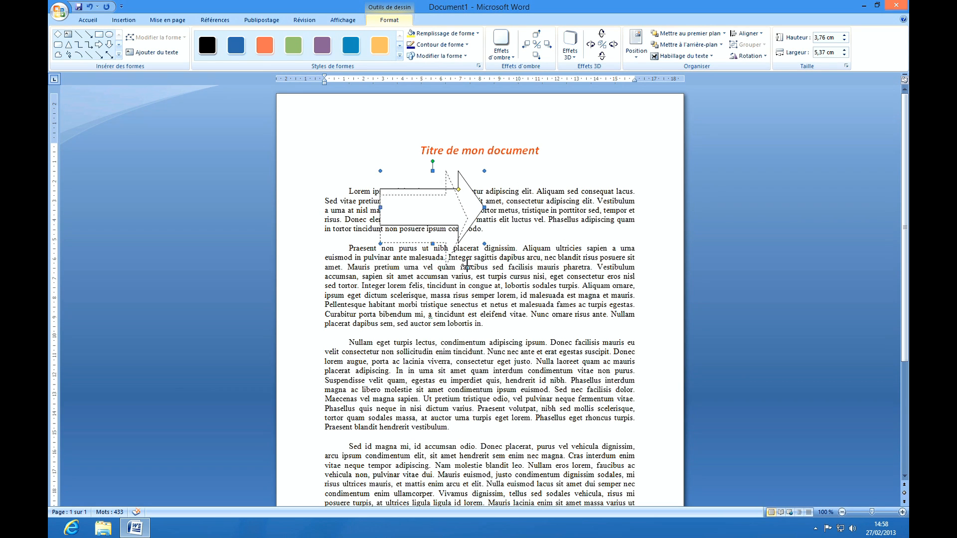
# - Enlarge the arrow to about 4.23 cm high by 6.4 cm wide, and make its shaft thinner and its head longer
pyautogui.moveTo(485, 244)
pyautogui.mouseDown()
pyautogui.moveTo(499, 245)
pyautogui.moveTo(496, 253)
pyautogui.mouseUp()
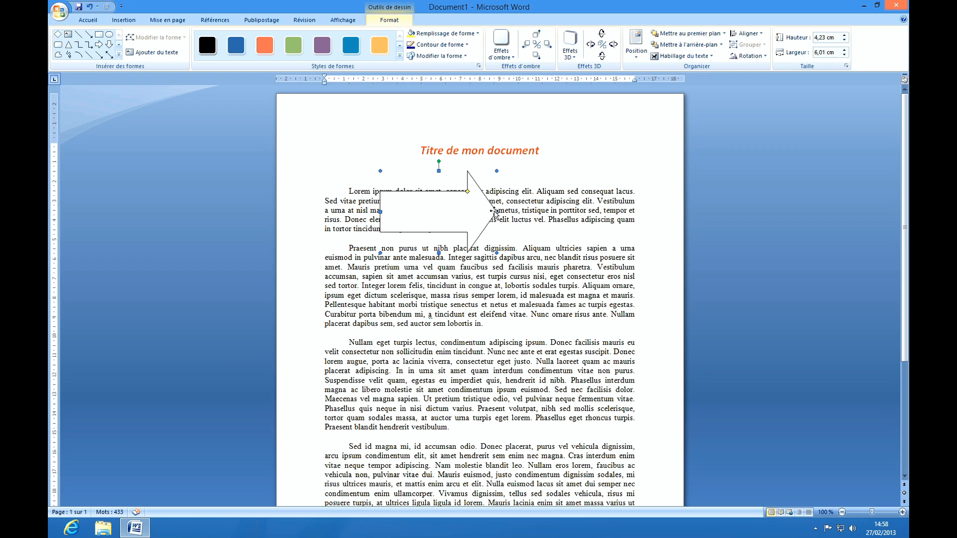
pyautogui.moveTo(495, 212)
pyautogui.mouseDown()
pyautogui.moveTo(571, 210)
pyautogui.moveTo(486, 211)
pyautogui.moveTo(543, 208)
pyautogui.moveTo(505, 210)
pyautogui.mouseUp()
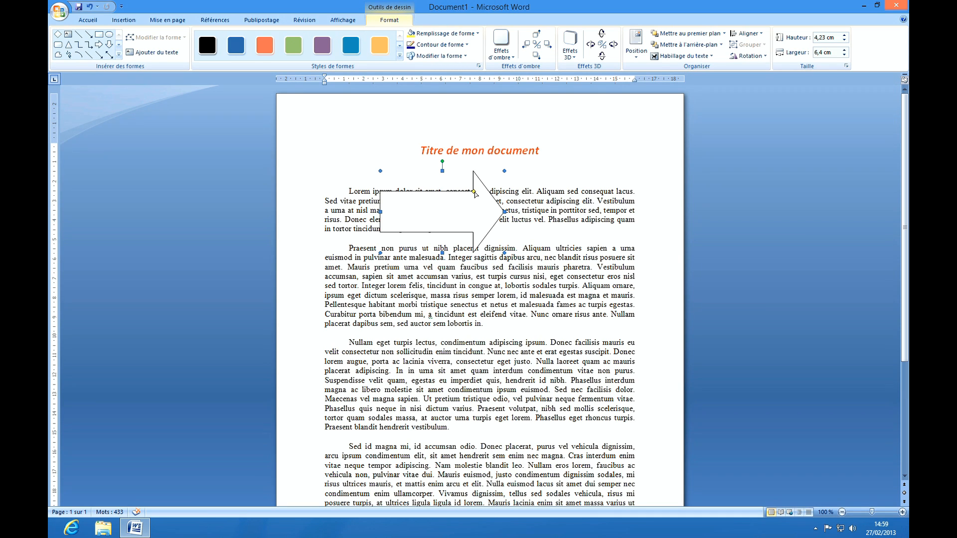
pyautogui.moveTo(475, 192)
pyautogui.mouseDown()
pyautogui.moveTo(473, 201)
pyautogui.moveTo(440, 193)
pyautogui.moveTo(475, 192)
pyautogui.moveTo(441, 195)
pyautogui.moveTo(472, 193)
pyautogui.moveTo(442, 195)
pyautogui.moveTo(473, 190)
pyautogui.moveTo(464, 185)
pyautogui.moveTo(466, 206)
pyautogui.moveTo(466, 194)
pyautogui.moveTo(437, 194)
pyautogui.moveTo(475, 201)
pyautogui.moveTo(451, 202)
pyautogui.moveTo(467, 199)
pyautogui.mouseUp()
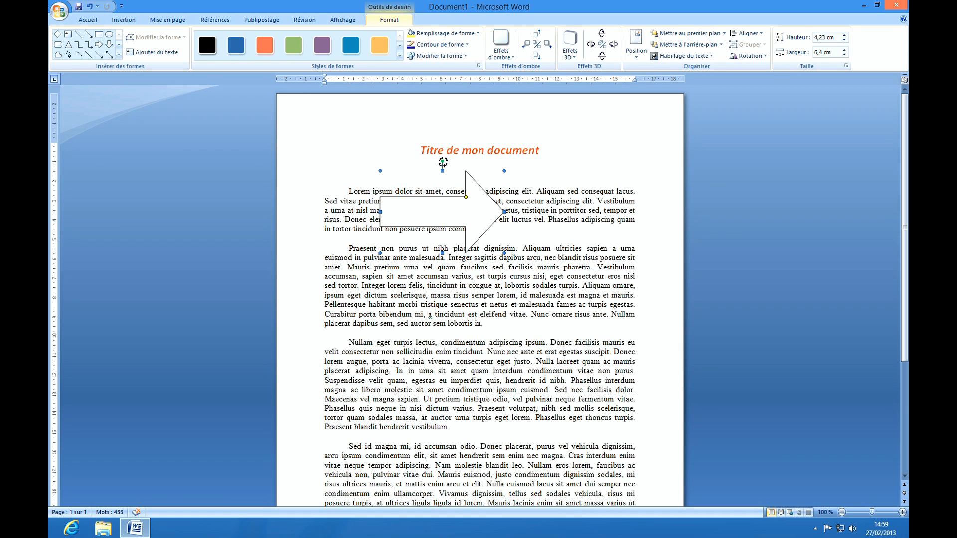
# - Try tilting the arrow and return it to horizontal, and reposition it over the first paragraph slightly further right
pyautogui.moveTo(443, 162); pyautogui.dragTo(416, 164)
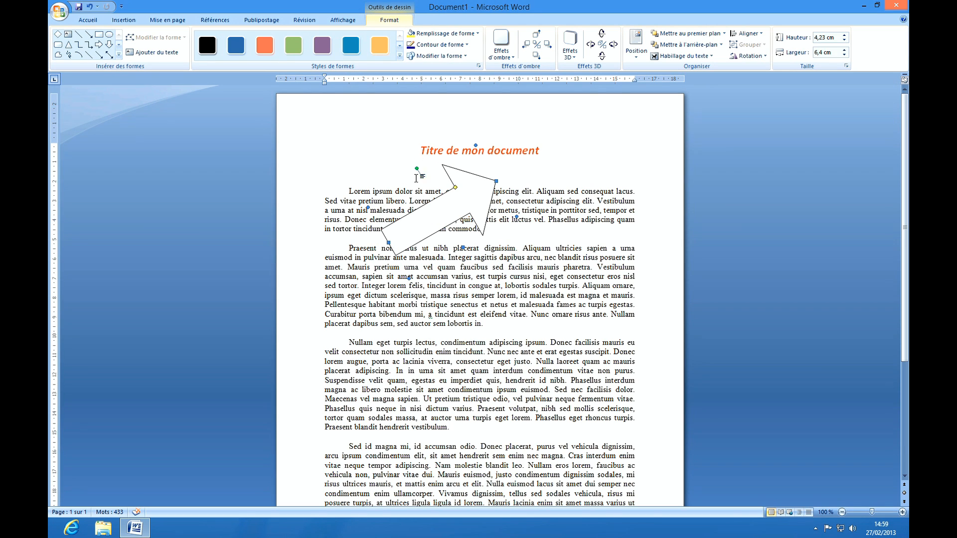
pyautogui.moveTo(447, 163)
pyautogui.mouseDown()
pyautogui.moveTo(468, 169)
pyautogui.moveTo(444, 170)
pyautogui.mouseUp()
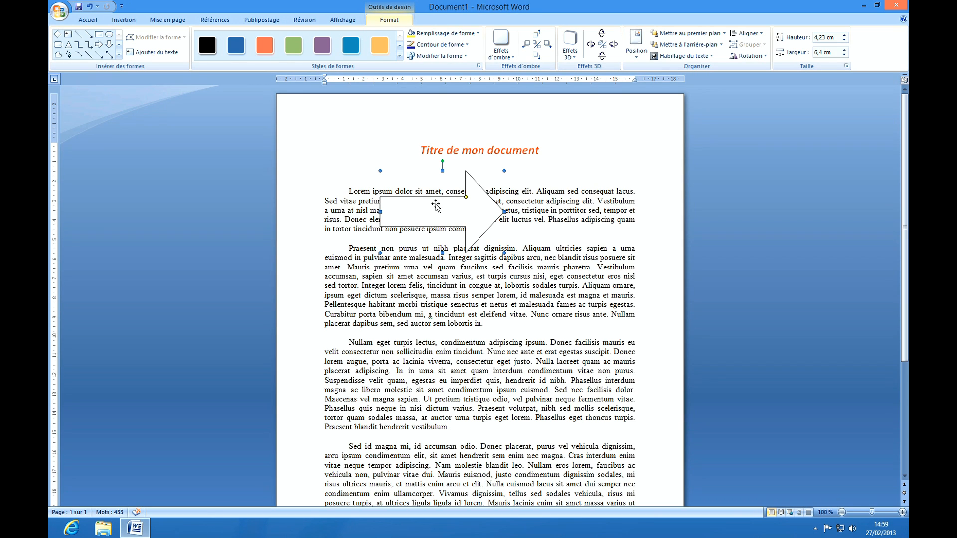
pyautogui.moveTo(436, 204); pyautogui.dragTo(336, 128)
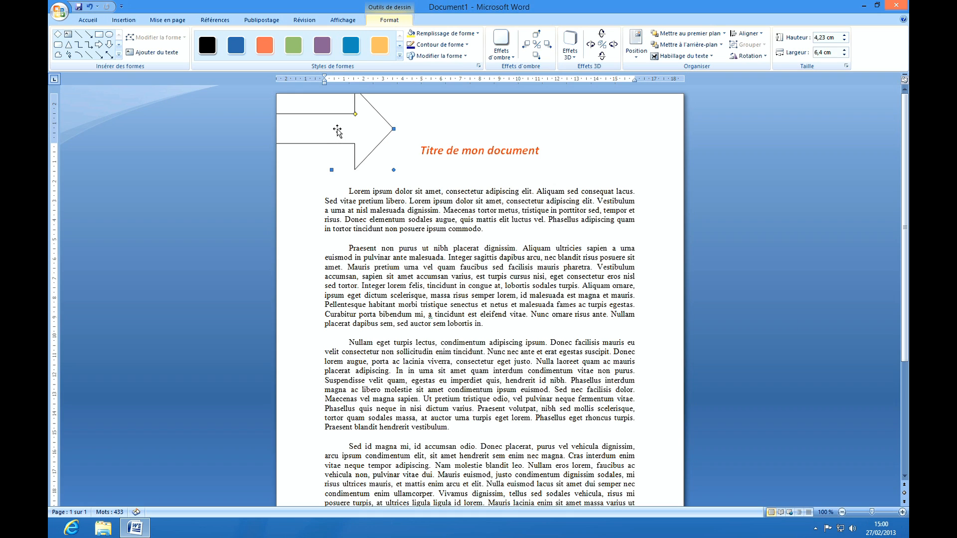
pyautogui.moveTo(458, 211); pyautogui.dragTo(459, 212)
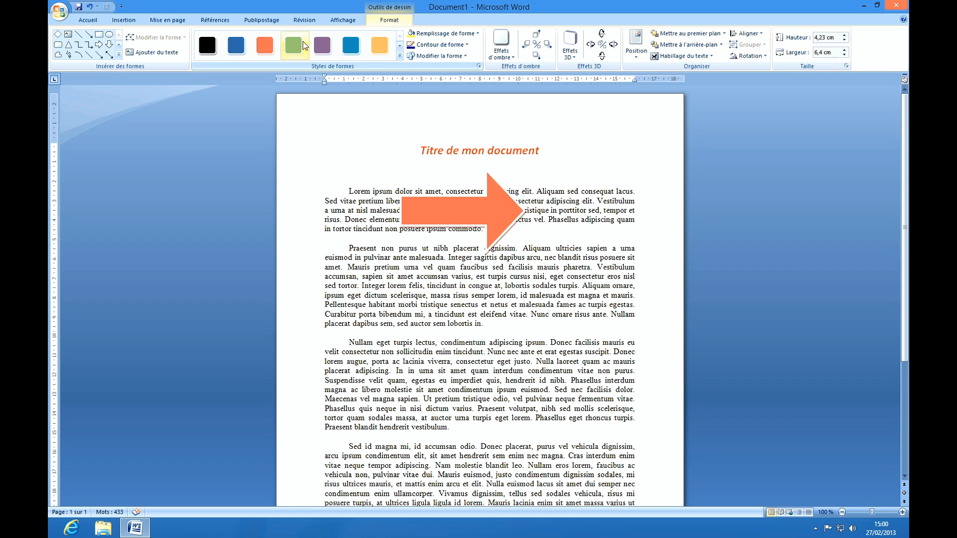
# - Apply the flat blue shape style to the arrow and replace it with the green gradient style from the gallery's second-to-last row
pyautogui.click(352, 50)
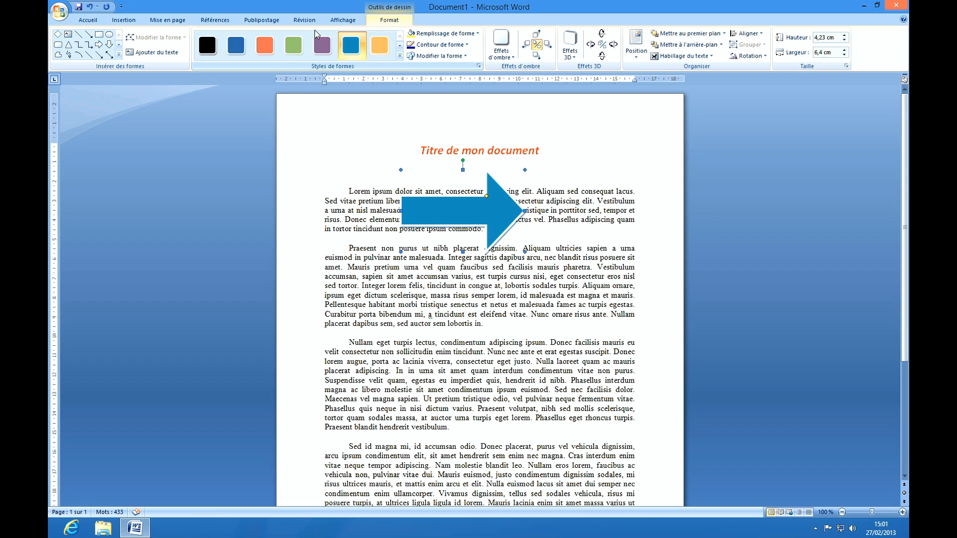
pyautogui.click(401, 59)
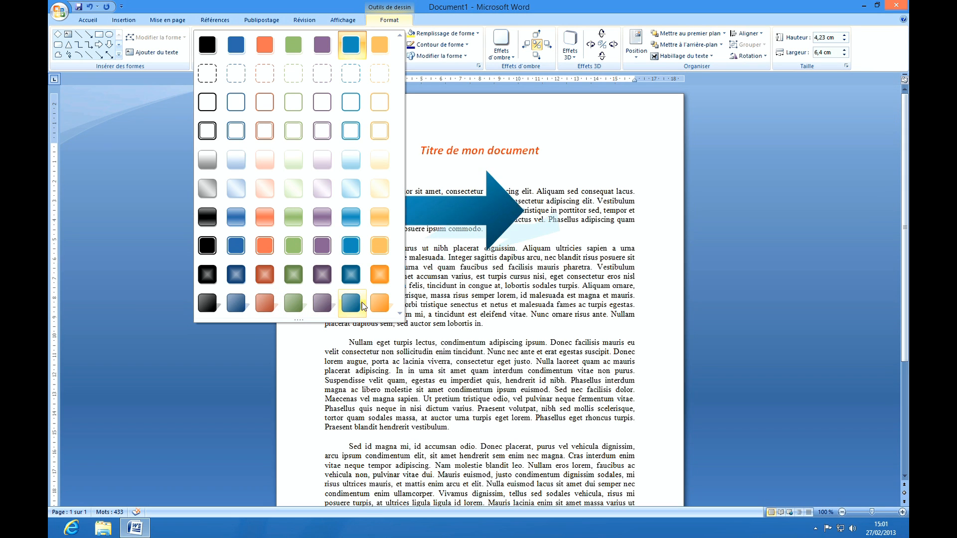
pyautogui.click(293, 274)
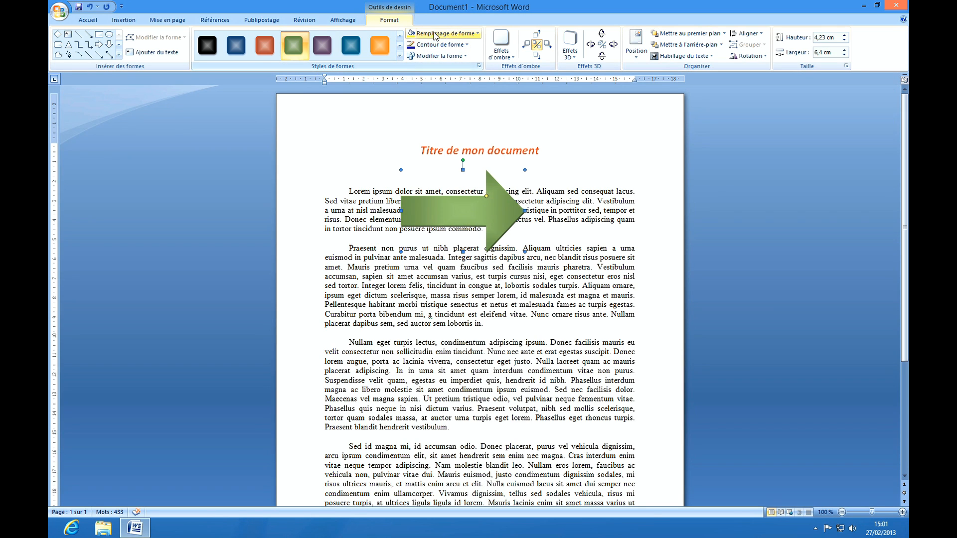
# - Fill the arrow with standard orange and apply the dark variation gradient radiating from the centre
pyautogui.click(470, 36)
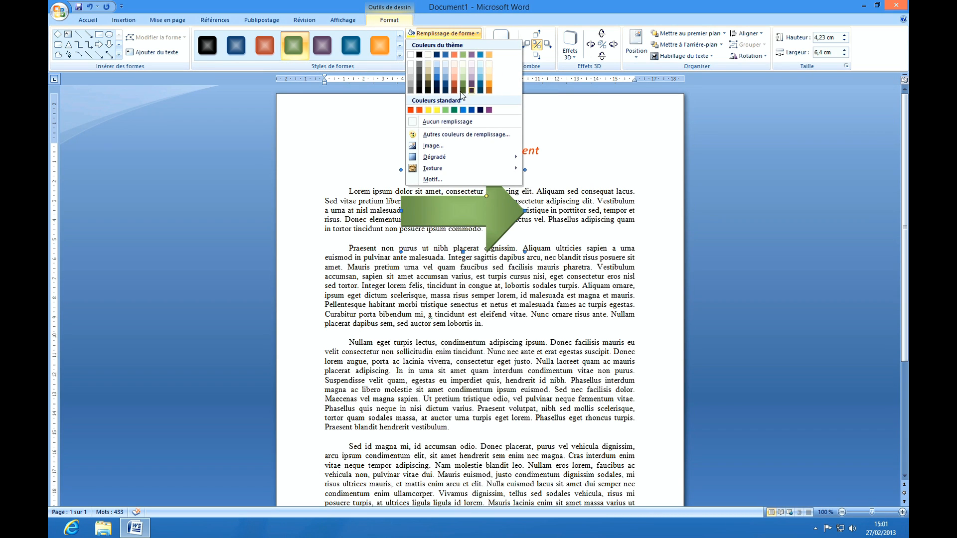
pyautogui.click(421, 110)
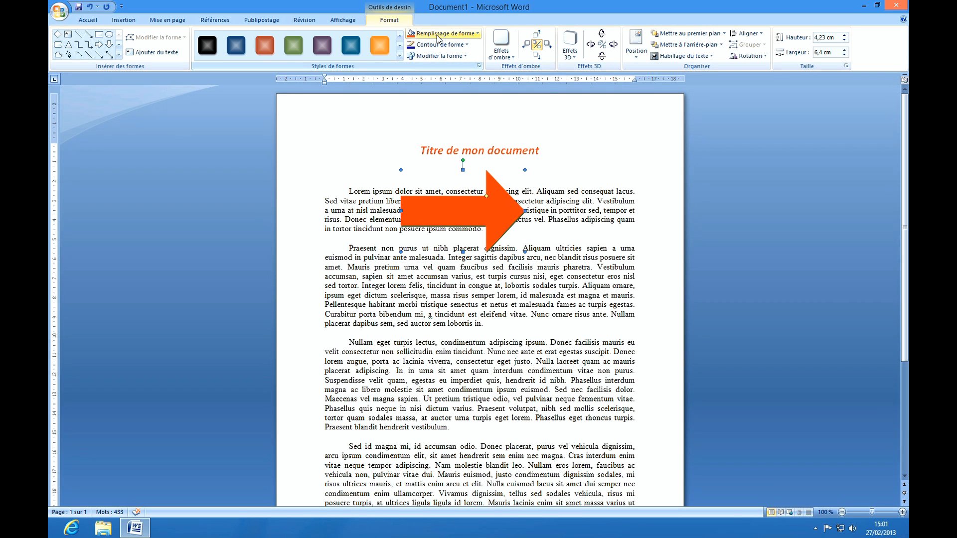
pyautogui.click(454, 34)
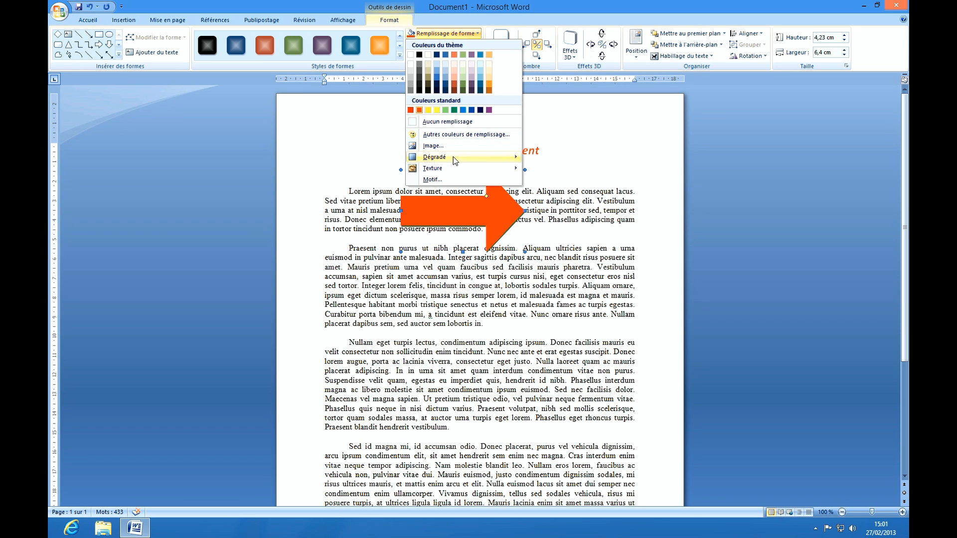
pyautogui.moveTo(432, 159)
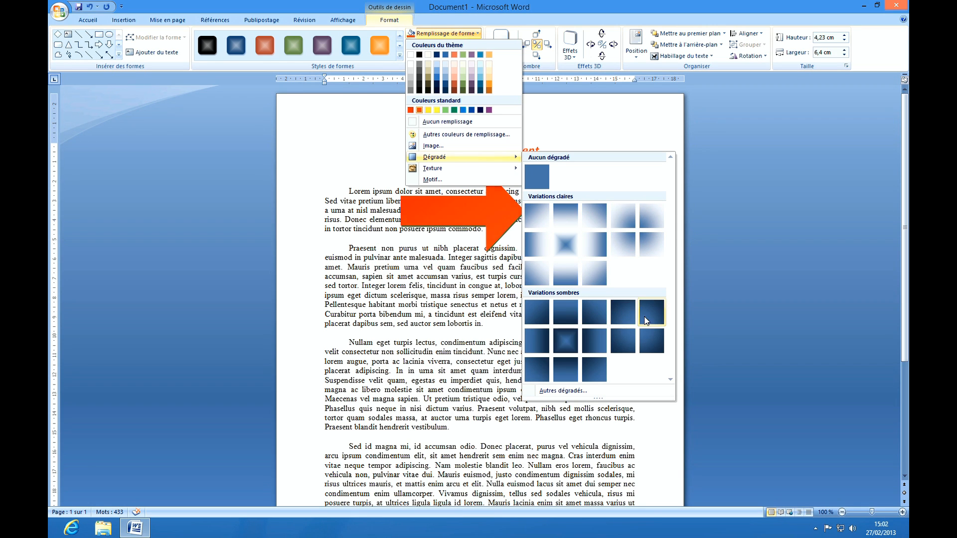
pyautogui.click(568, 338)
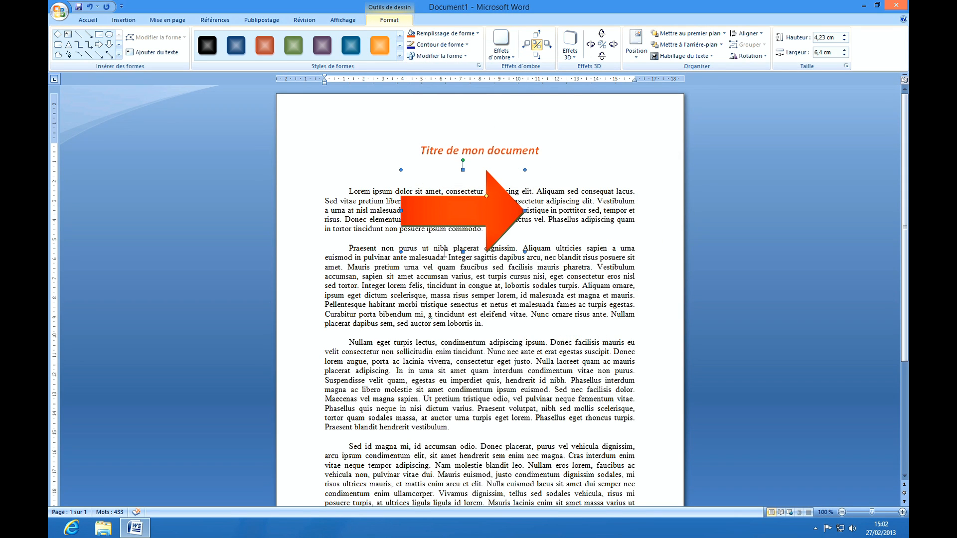
pyautogui.click(464, 35)
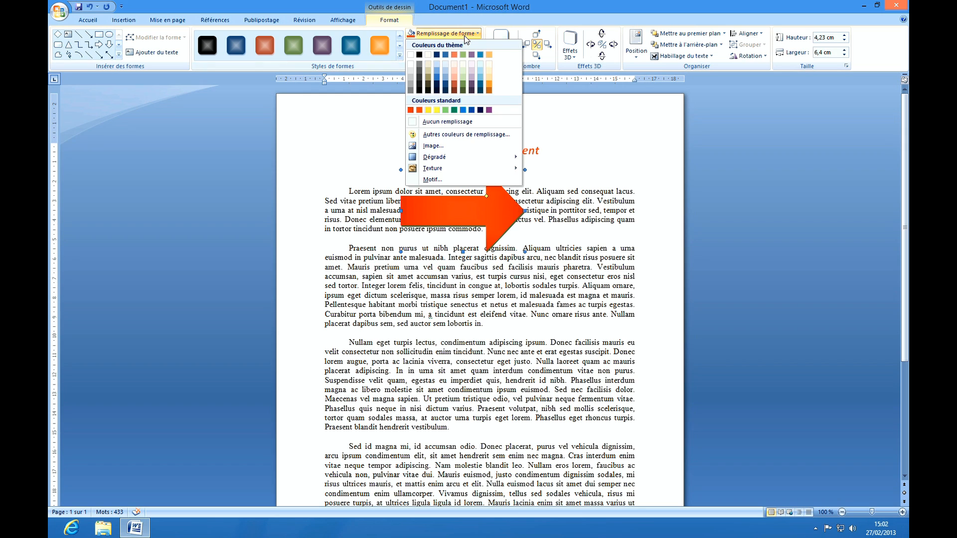
pyautogui.click(436, 146)
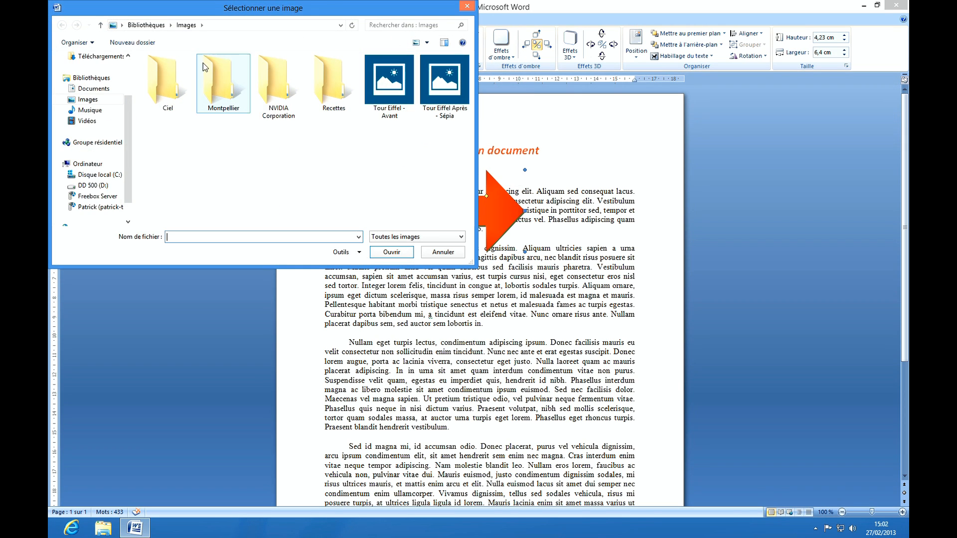
pyautogui.click(438, 254)
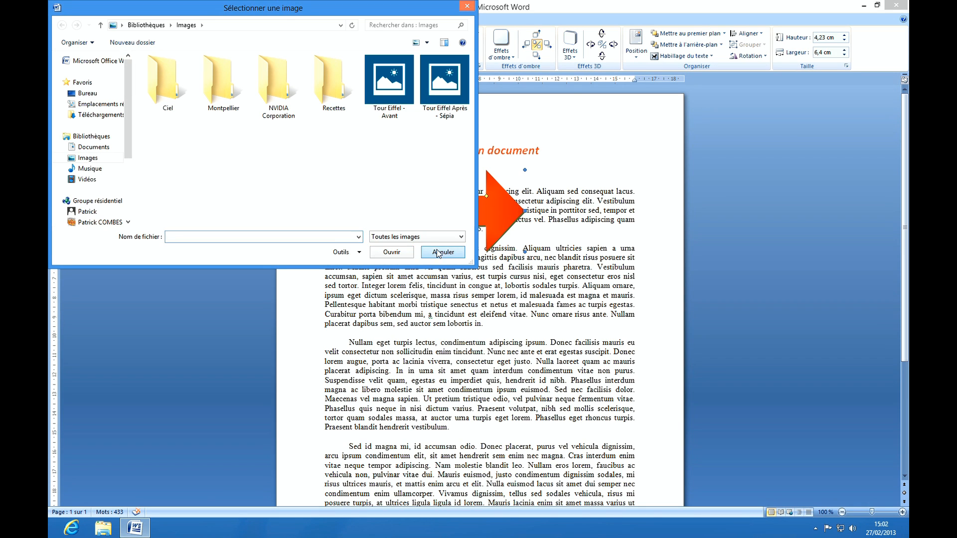
# - Preview texture fills on the arrow and apply the pattern fill "Diagonales vers le bas (noir/blanc)"
pyautogui.click(441, 35)
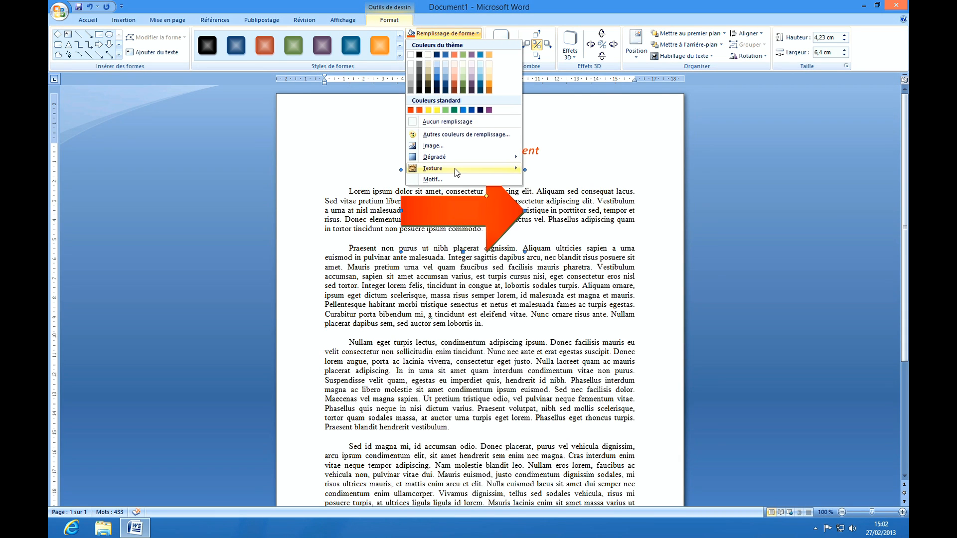
pyautogui.moveTo(456, 169)
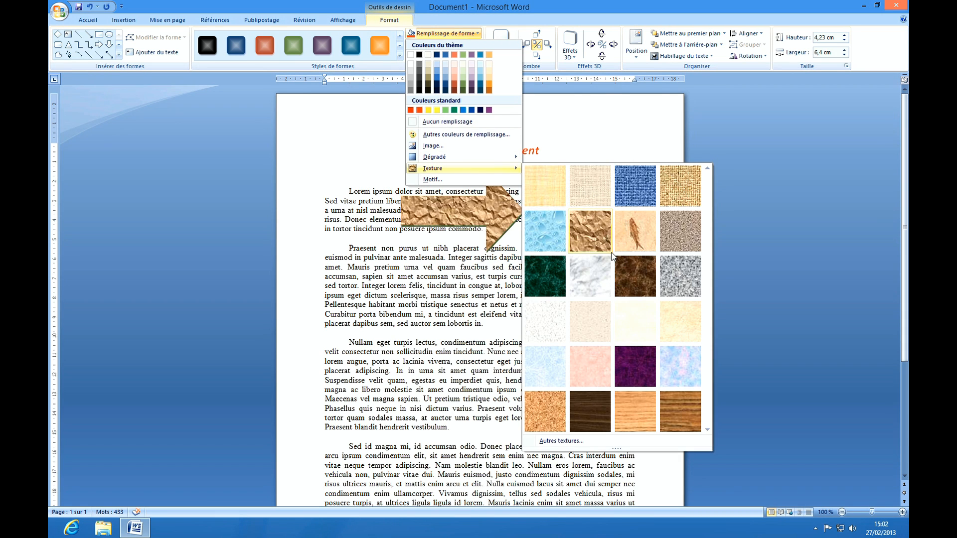
pyautogui.click(464, 183)
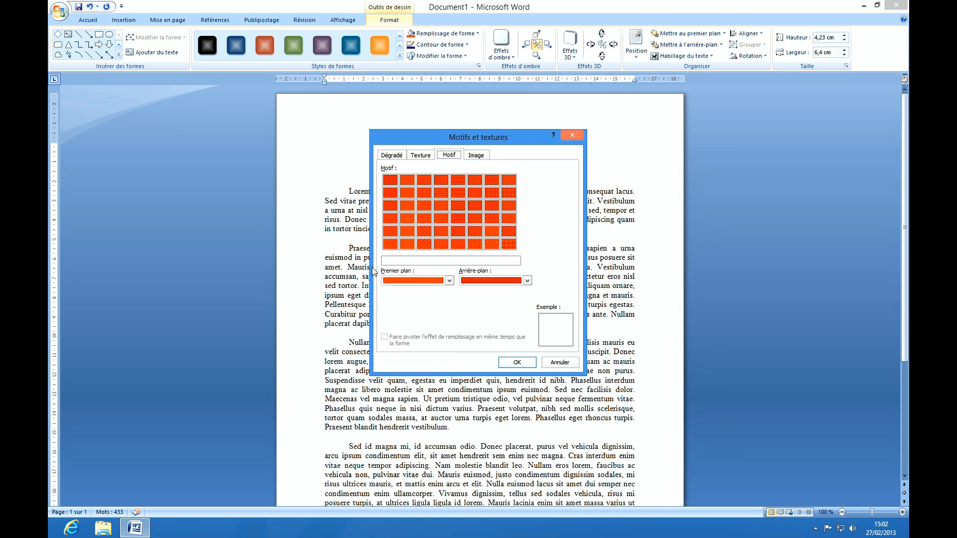
pyautogui.click(423, 206)
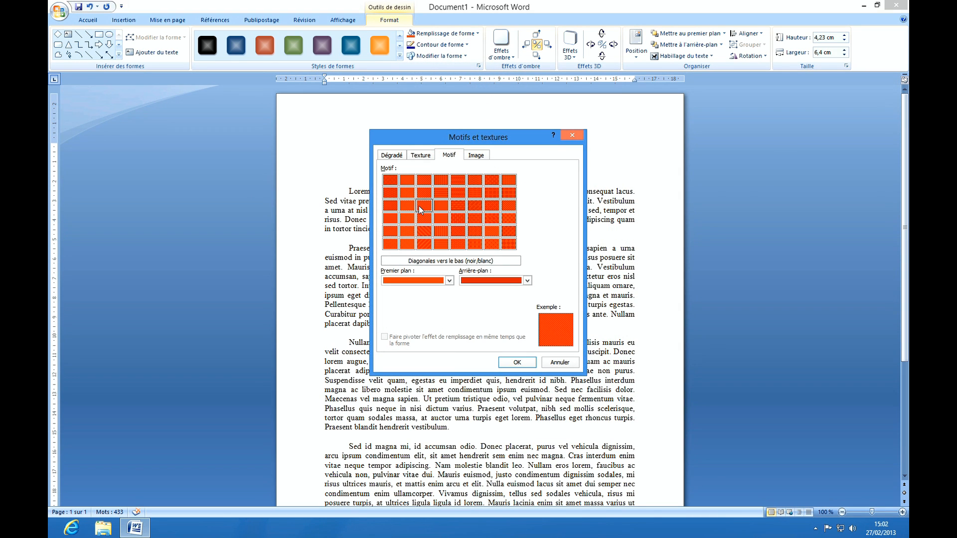
pyautogui.click(516, 363)
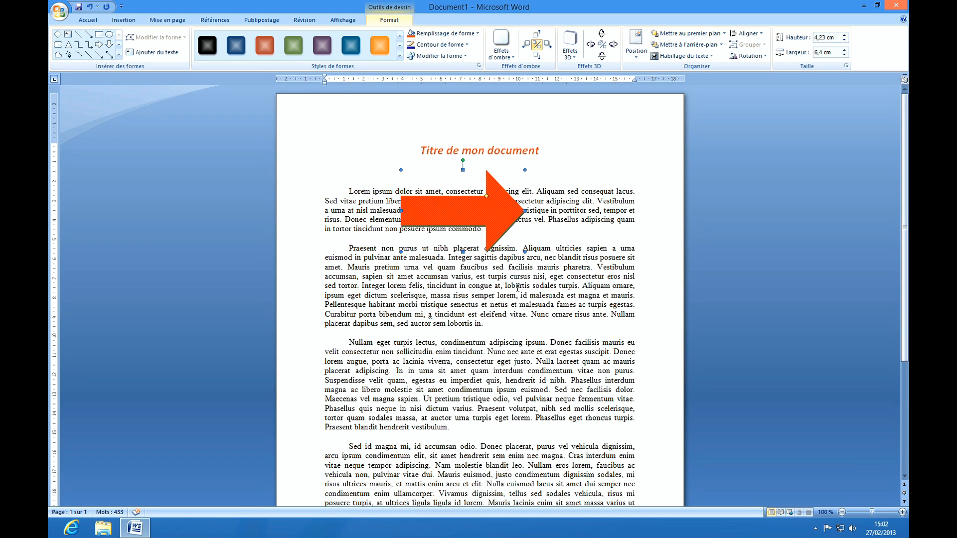
pyautogui.click(451, 34)
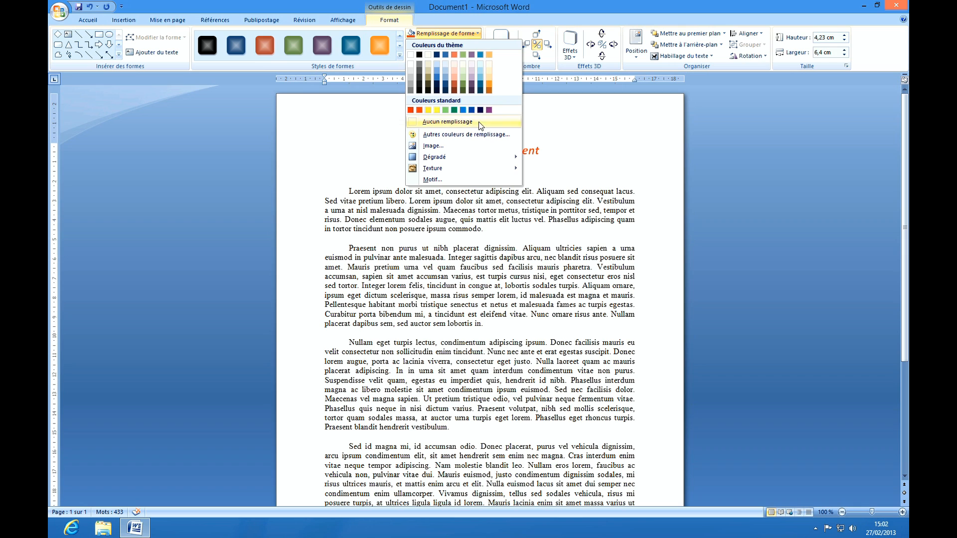
pyautogui.click(470, 136)
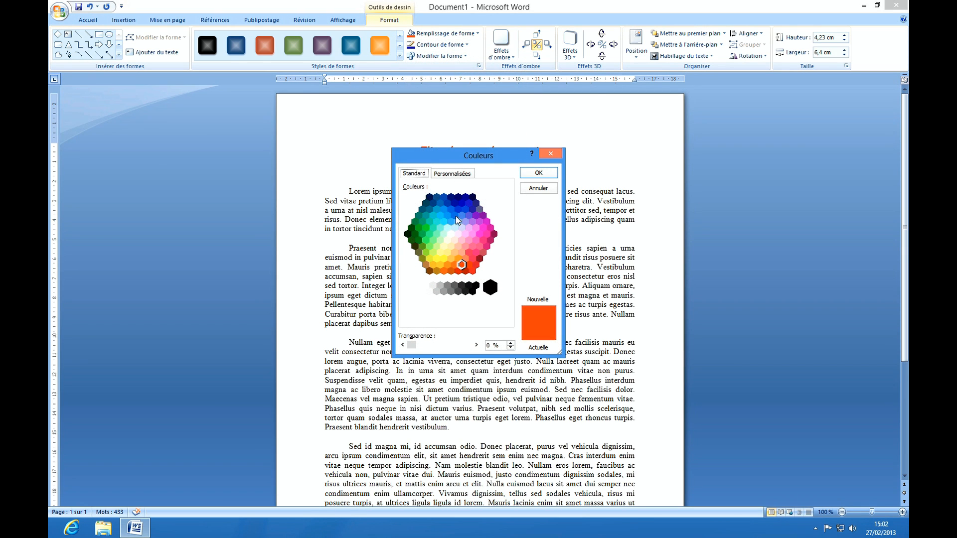
pyautogui.click(458, 175)
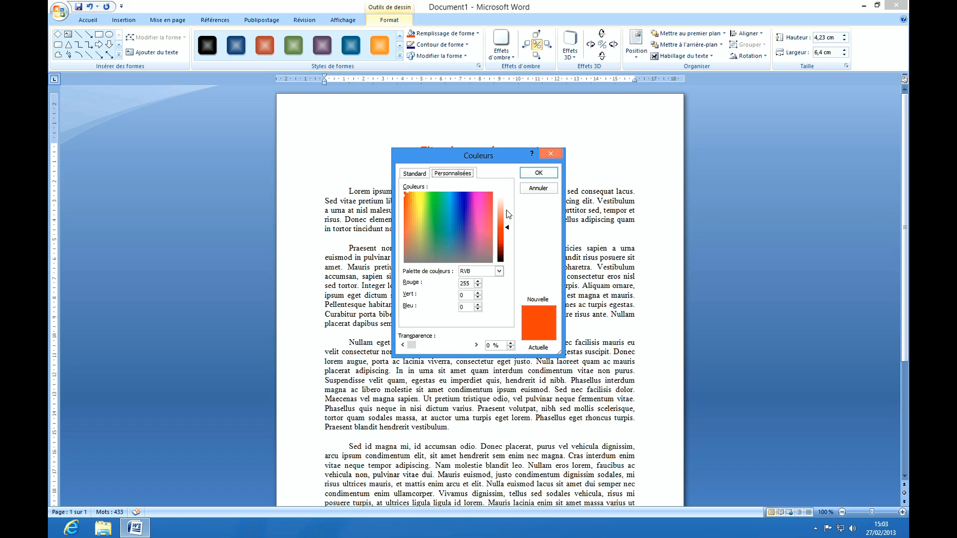
pyautogui.click(532, 190)
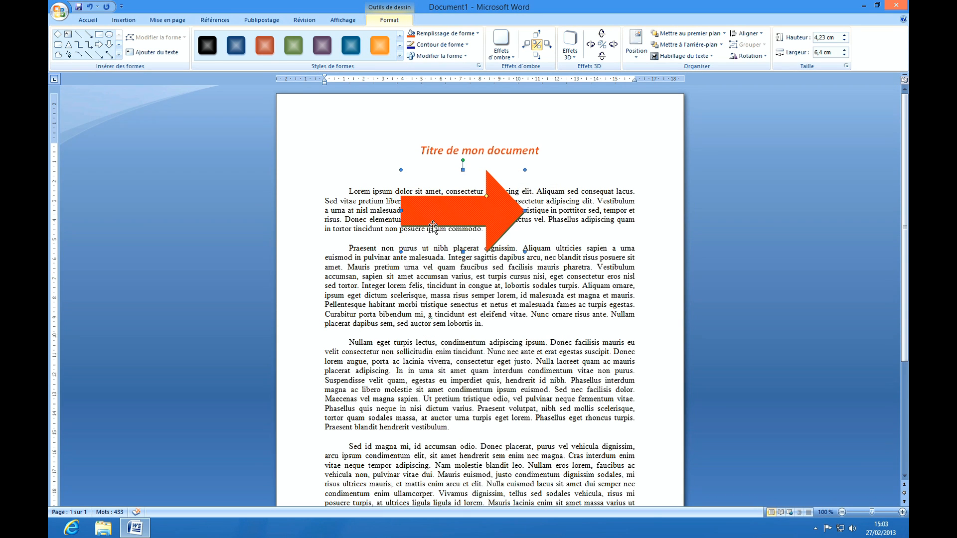
# - Fill the arrow with the solid standard orange colour
pyautogui.click(445, 35)
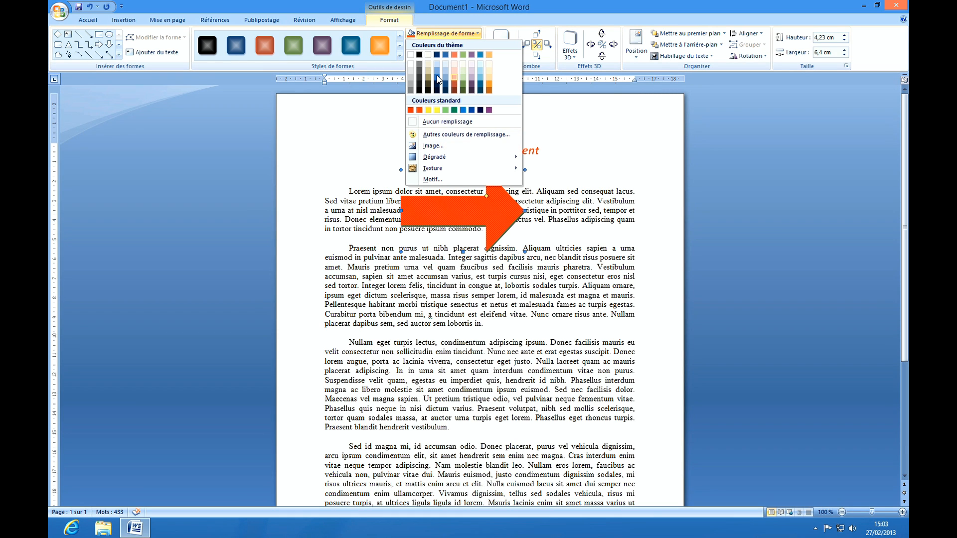
pyautogui.click(420, 110)
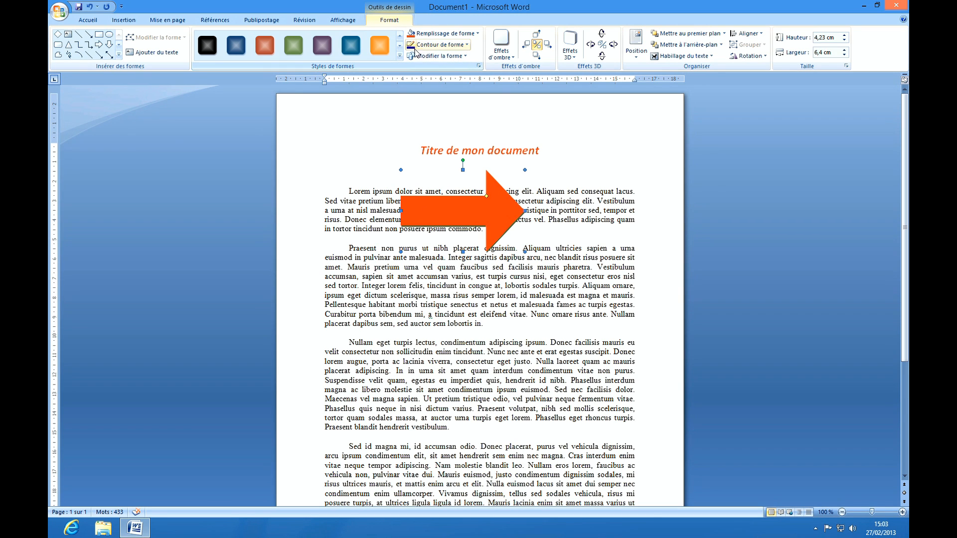
# - Set the arrow's outline to the black theme colour with a 2¼ pt thickness
pyautogui.click(458, 47)
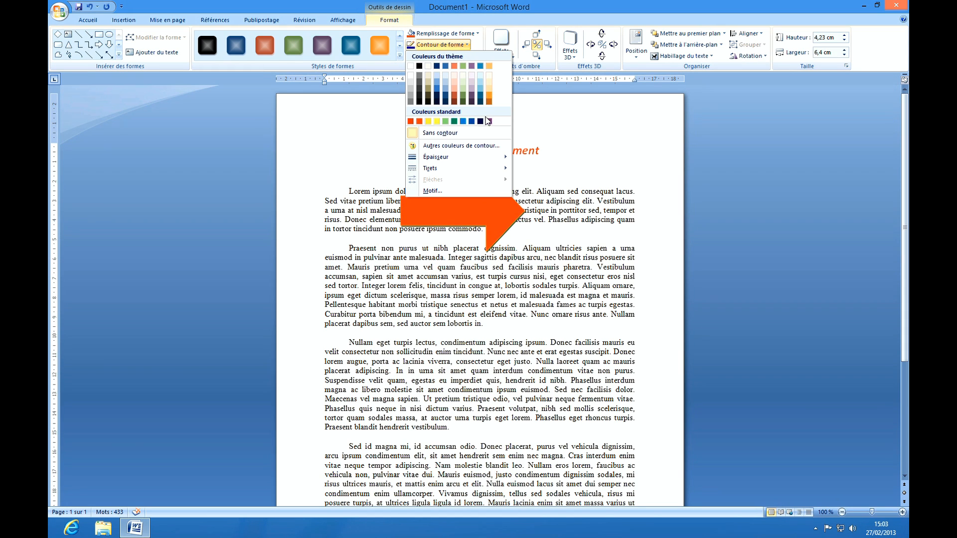
pyautogui.click(420, 66)
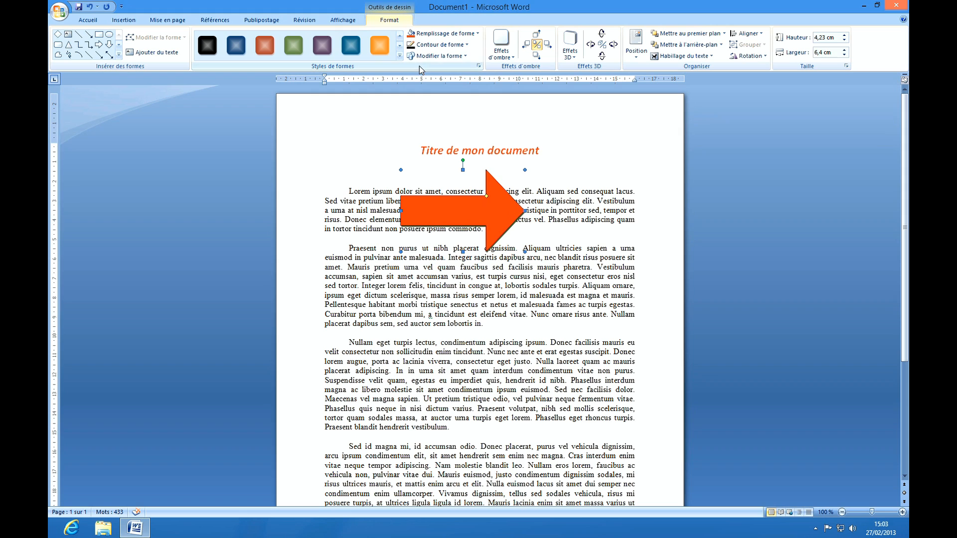
pyautogui.click(452, 46)
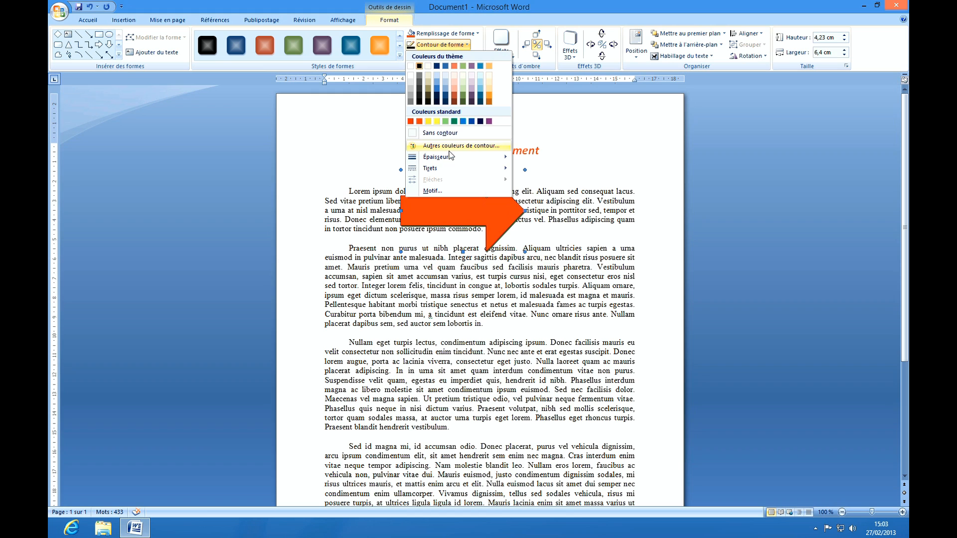
pyautogui.moveTo(435, 161)
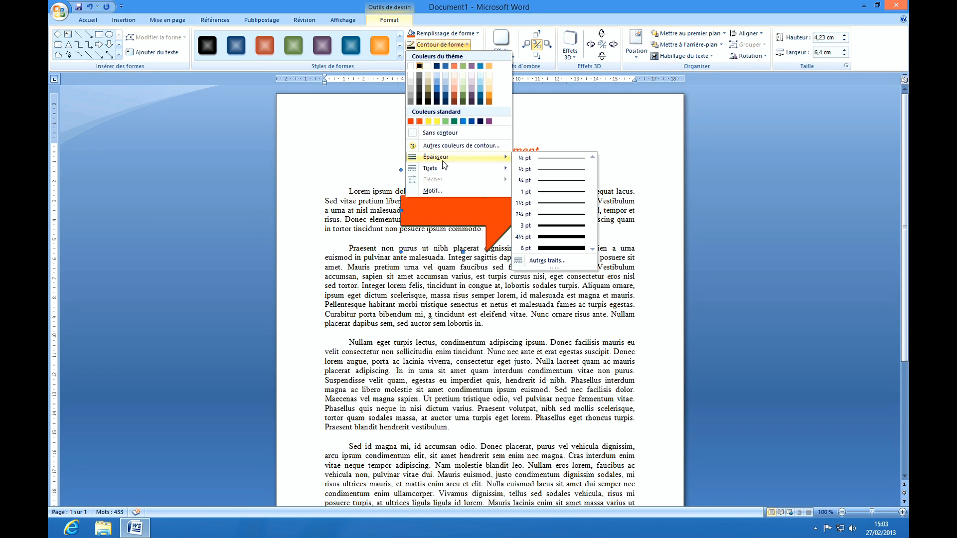
pyautogui.click(546, 215)
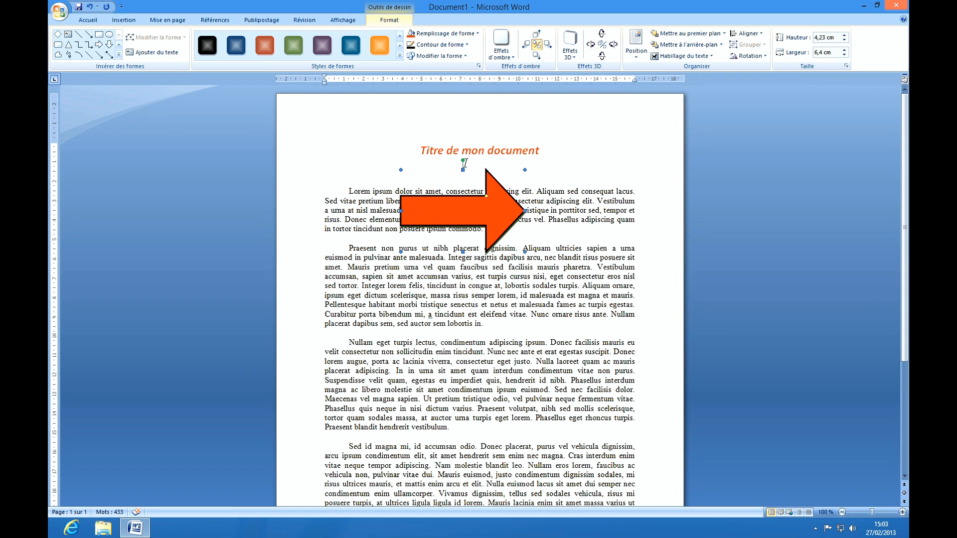
# - Apply the long-dash line style to the arrow's outline and check the outline's pattern option
pyautogui.click(438, 45)
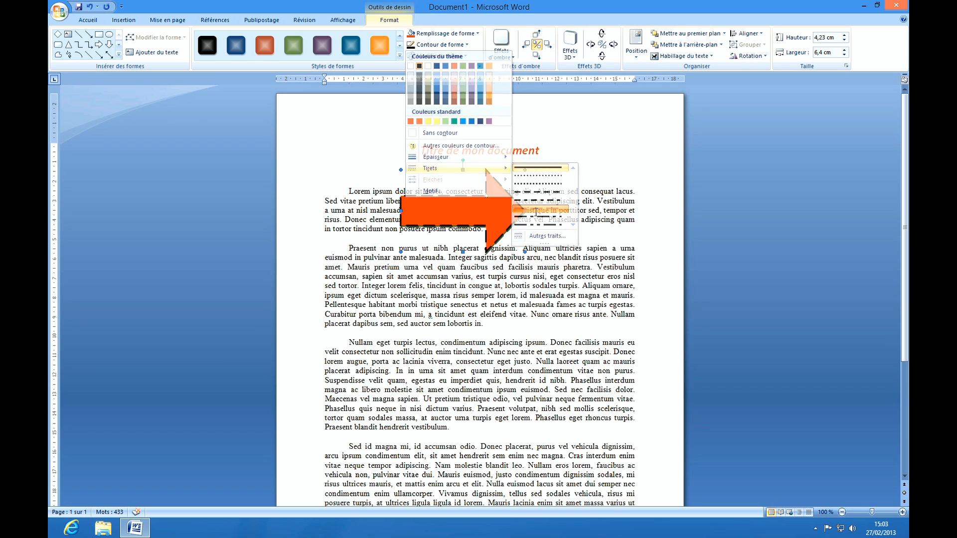
pyautogui.click(536, 210)
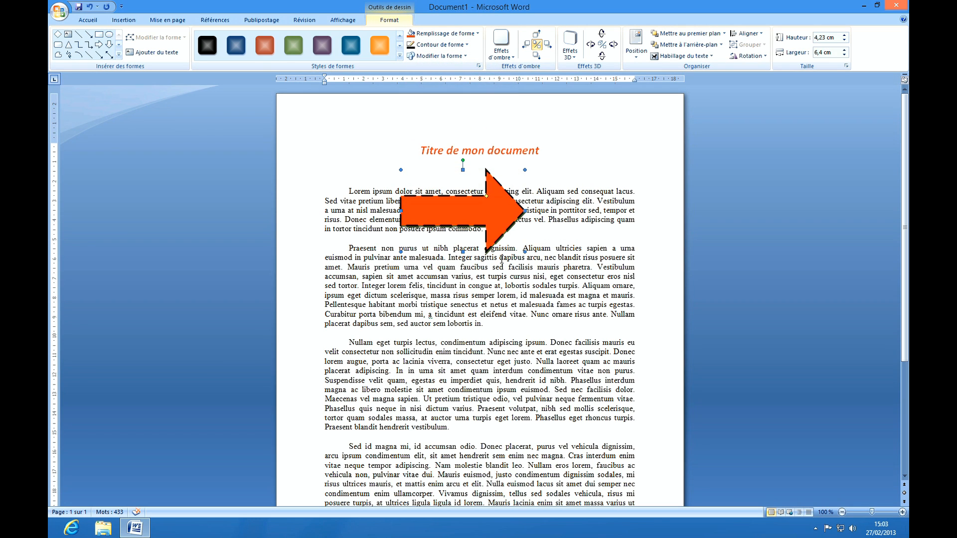
pyautogui.click(439, 45)
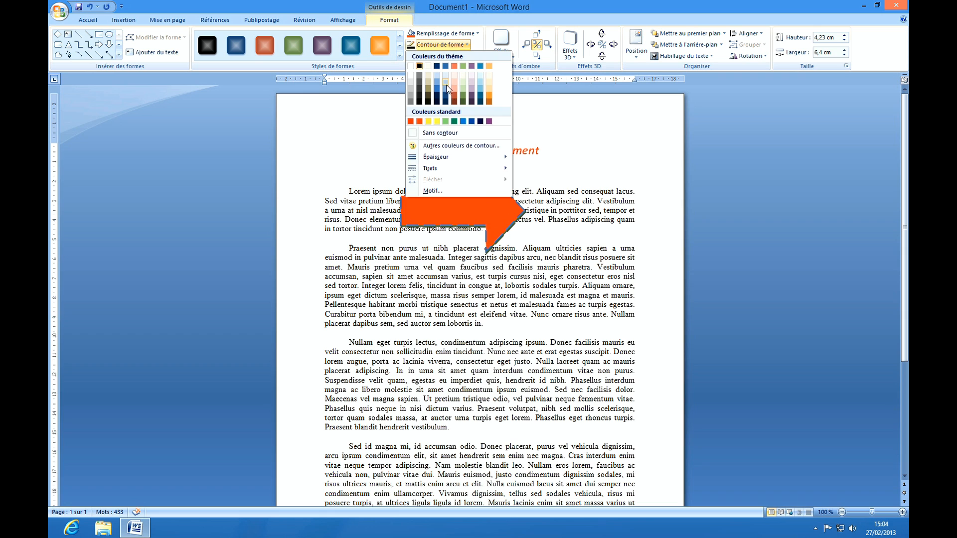
pyautogui.click(445, 191)
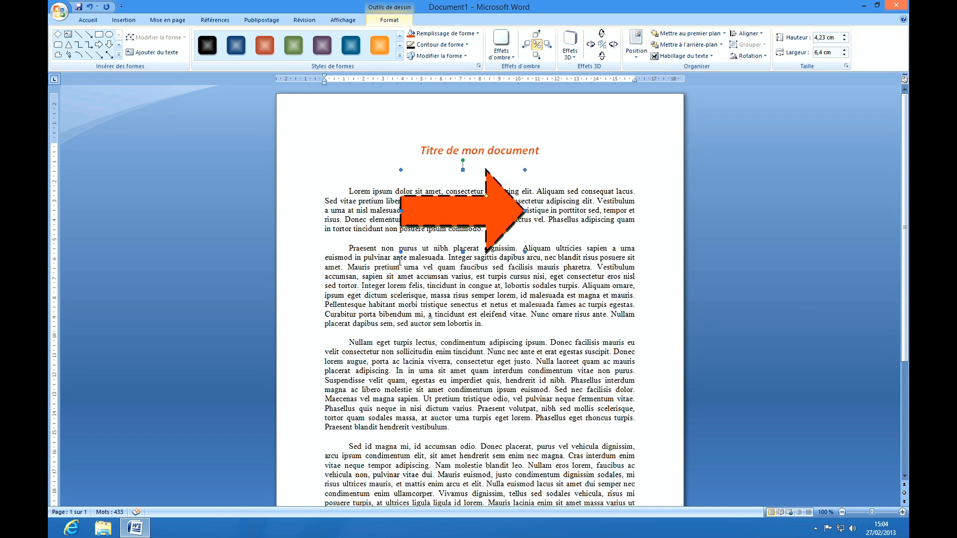
# - Change the arrow to the last Organigrammes shape and switch it back to the right-pointing block arrow from Flèches pleines
pyautogui.click(439, 57)
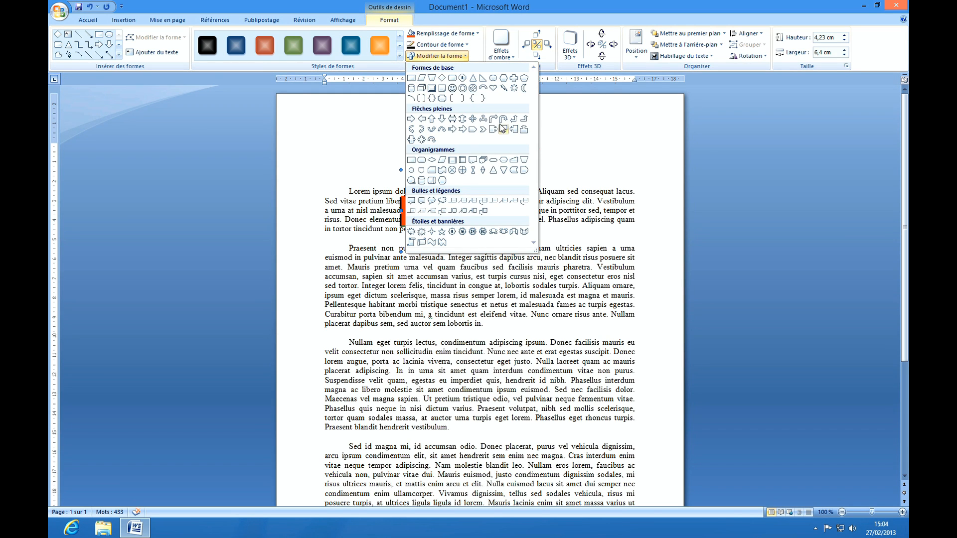
pyautogui.click(441, 181)
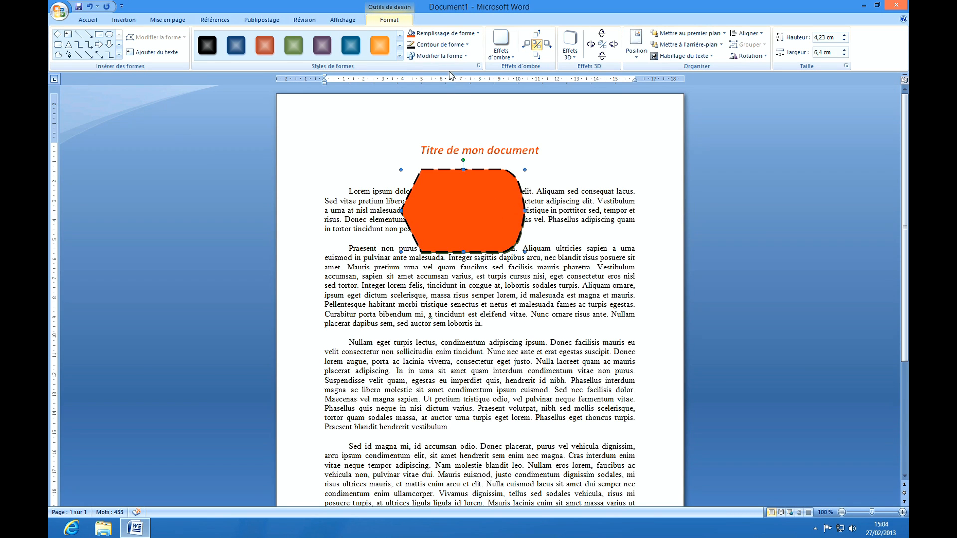
pyautogui.click(451, 56)
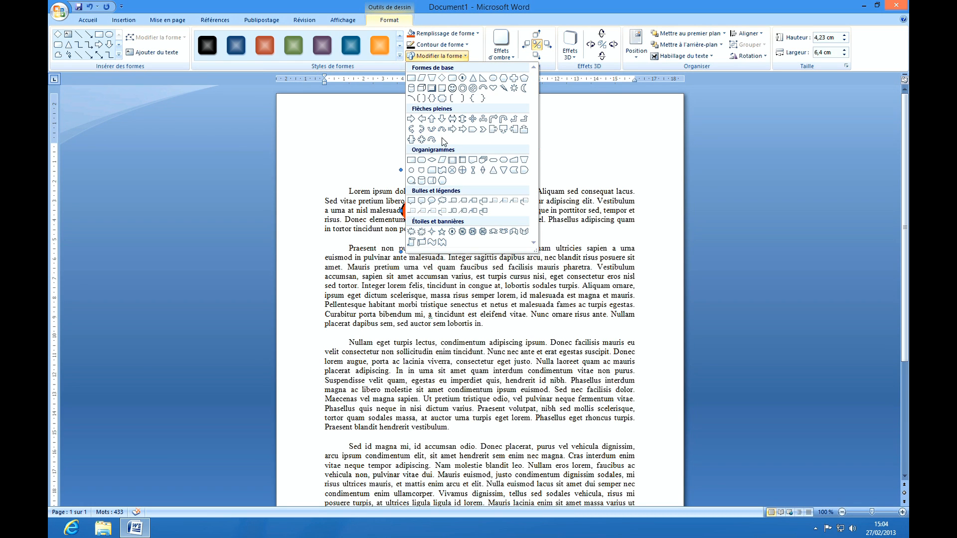
pyautogui.click(411, 119)
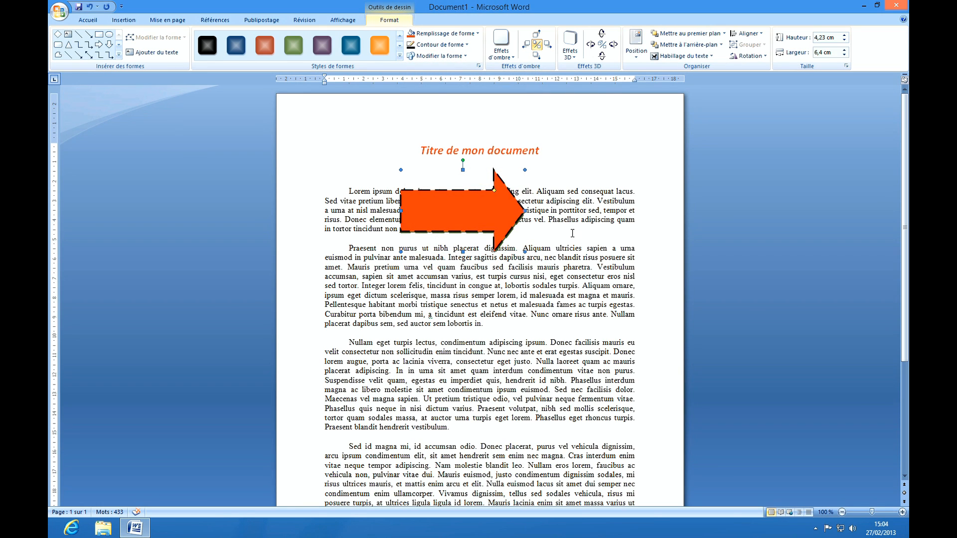
# - Apply the second perspective shadow (Ombre de perspective) to the arrow and colour the shadow standard yellow
pyautogui.click(503, 54)
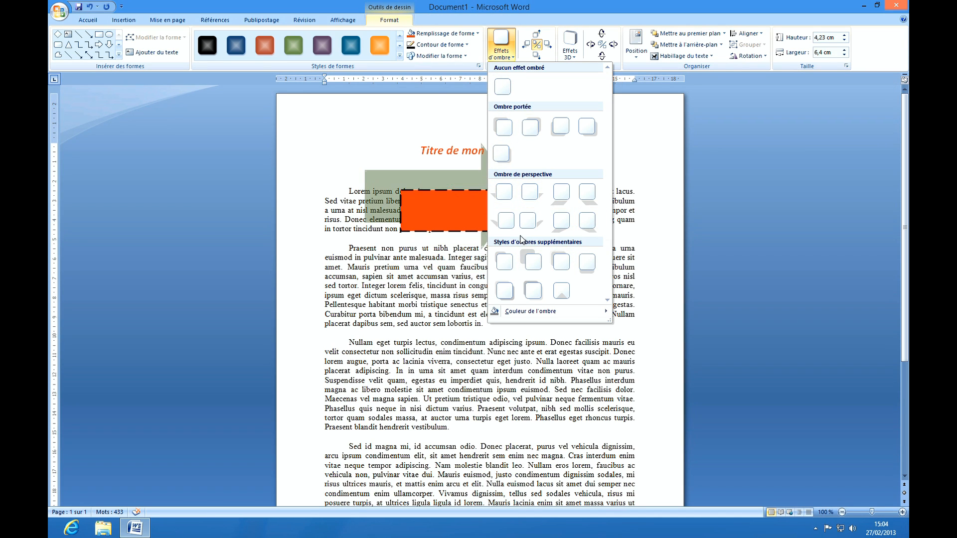
pyautogui.click(530, 196)
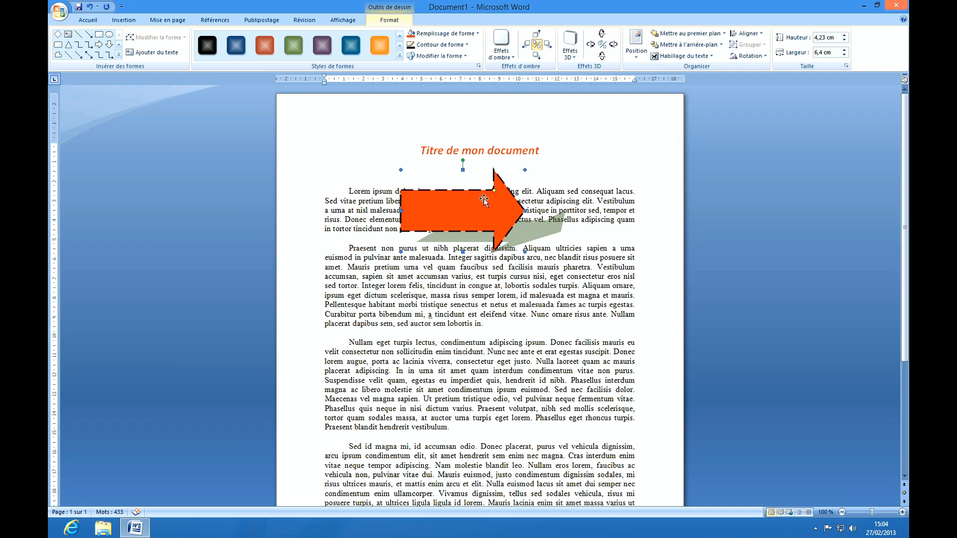
pyautogui.click(508, 58)
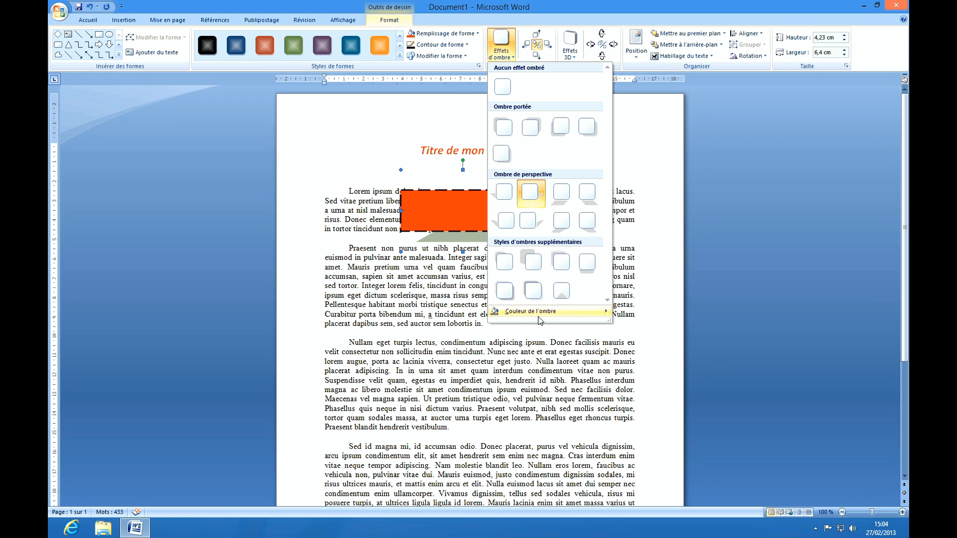
pyautogui.moveTo(540, 320)
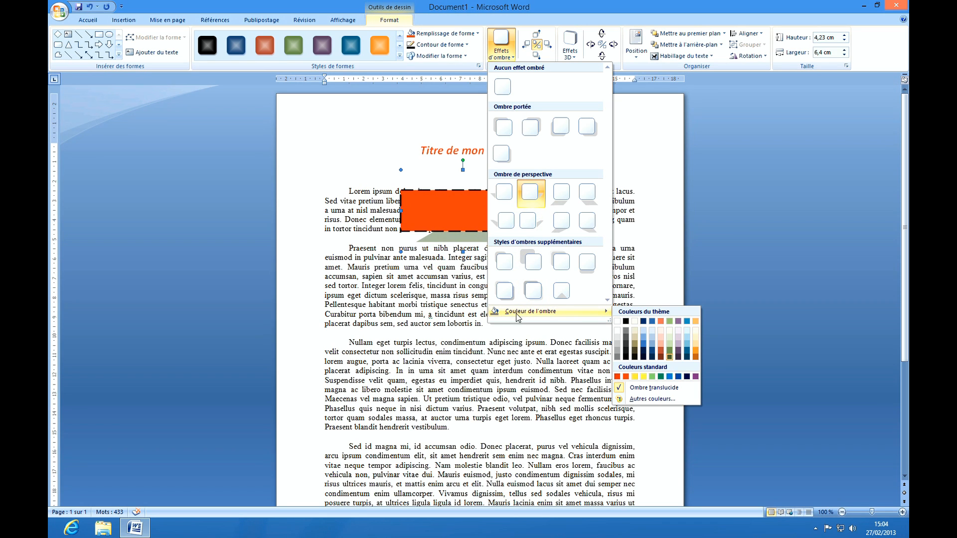
pyautogui.click(643, 377)
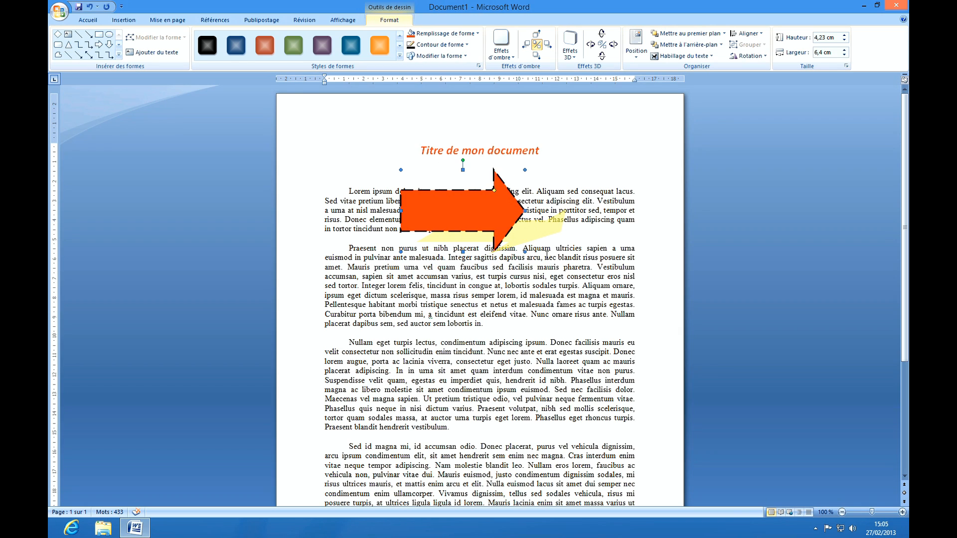
# - Nudge the arrow's shadow downward by a few increments
pyautogui.click(537, 56)
pyautogui.click(537, 56)
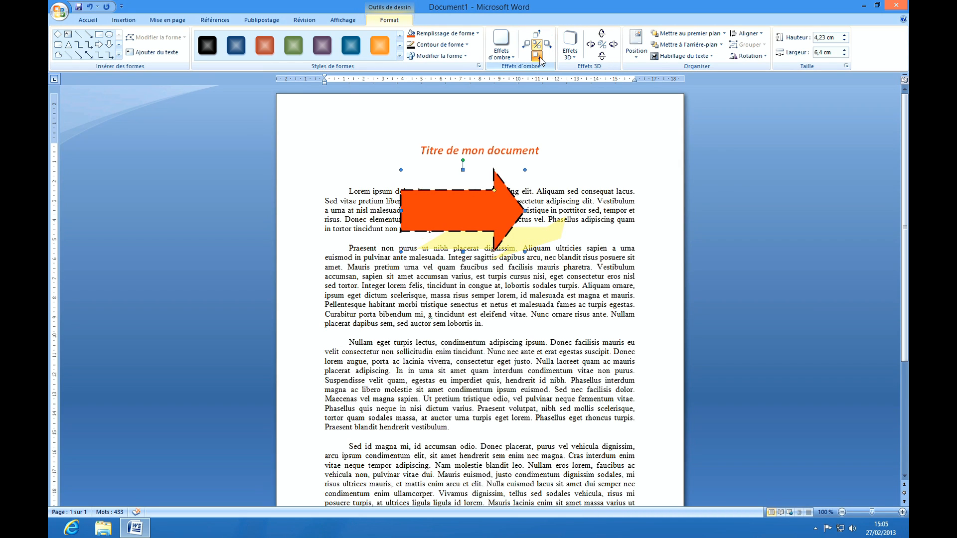
pyautogui.click(539, 57)
# - Nudge the arrow's shadow repeatedly to the left, checking its offset at a larger page magnification
pyautogui.click(526, 46)
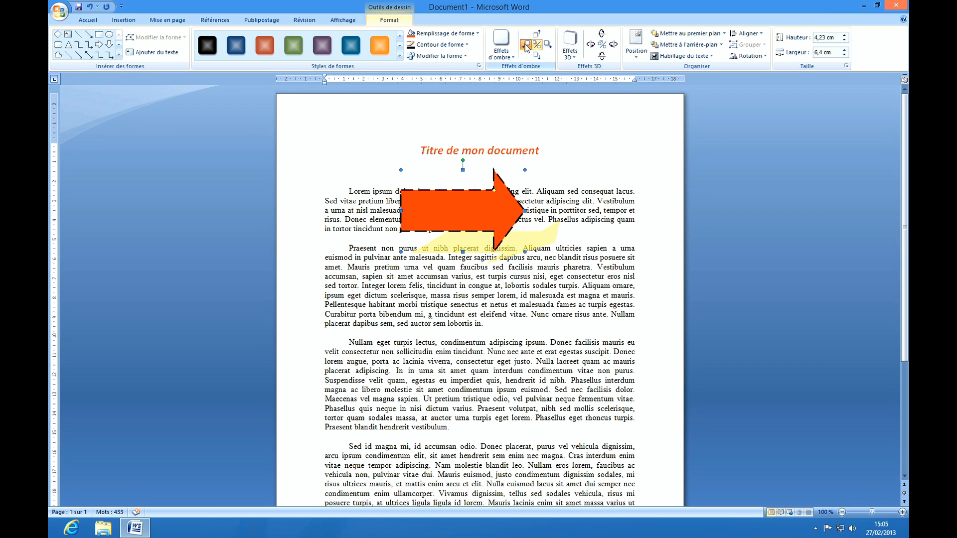
pyautogui.scroll(4, 527, 198)
pyautogui.scroll(12, 527, 197)
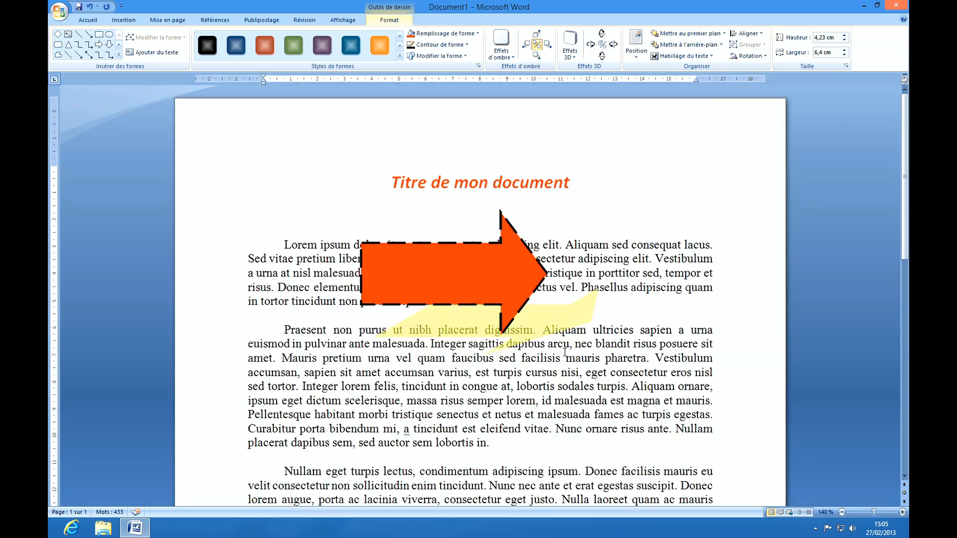
pyautogui.scroll(-2, 516, 402)
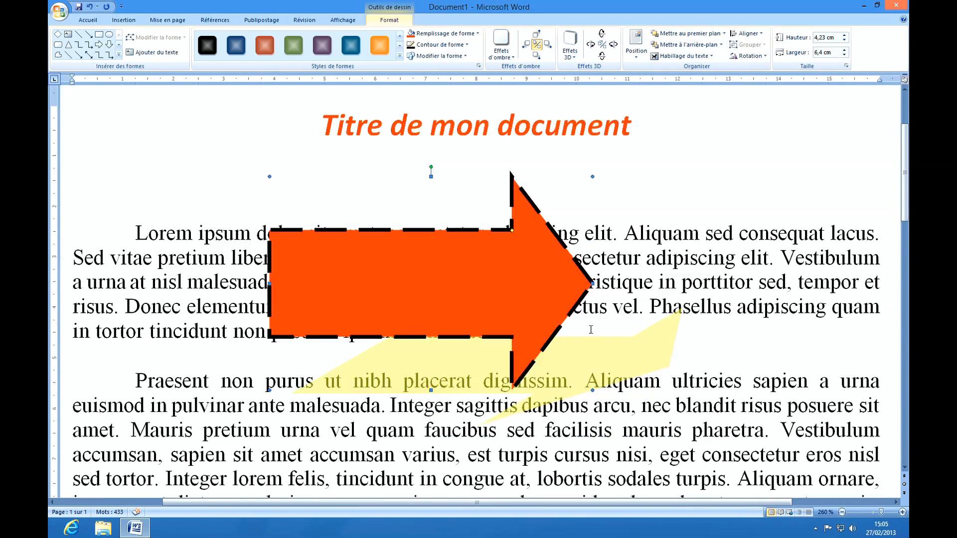
pyautogui.click(526, 45)
pyautogui.click(527, 46)
pyautogui.click(527, 46)
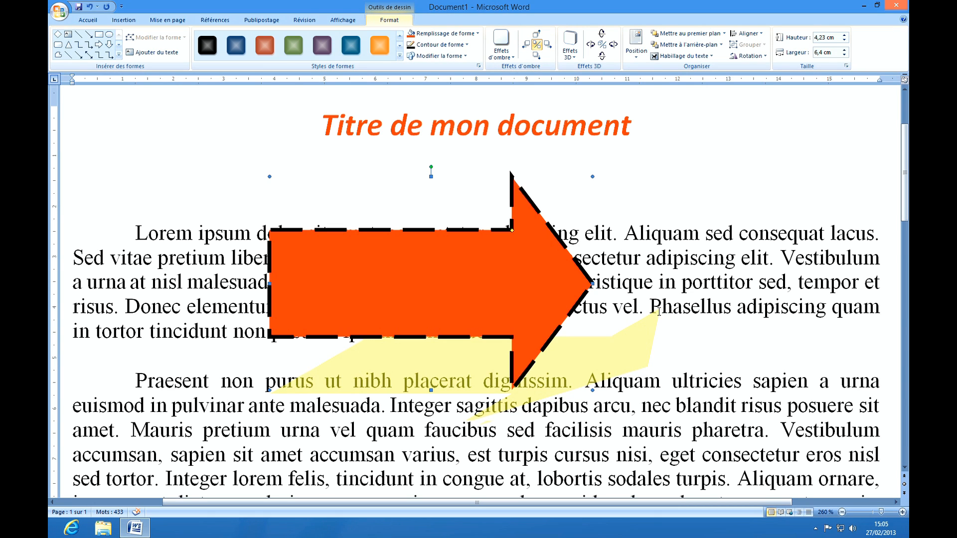
pyautogui.click(527, 46)
pyautogui.click(527, 46)
pyautogui.click(527, 46)
pyautogui.click(527, 46)
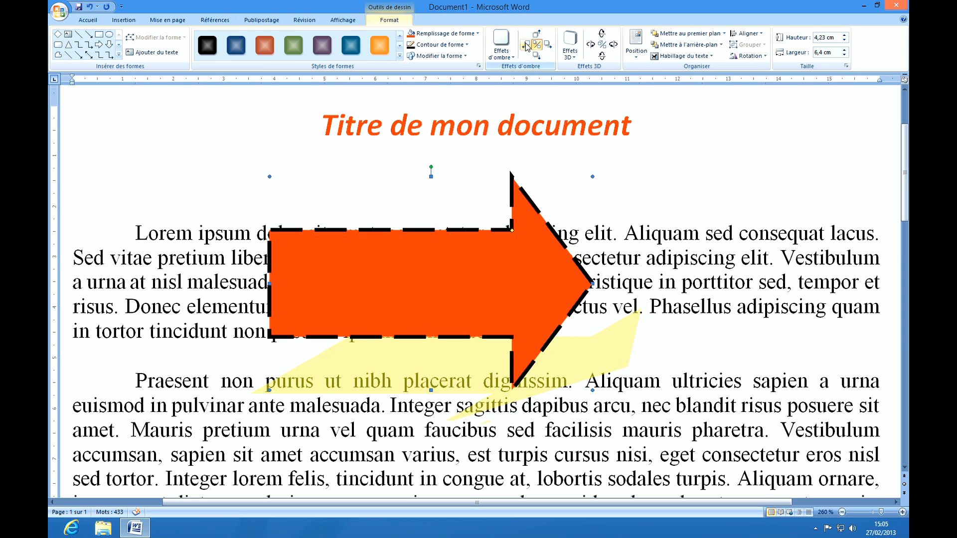
pyautogui.click(527, 45)
# - Nudge the arrow's shadow upward by three increments
pyautogui.click(537, 35)
pyautogui.click(537, 35)
pyautogui.click(537, 35)
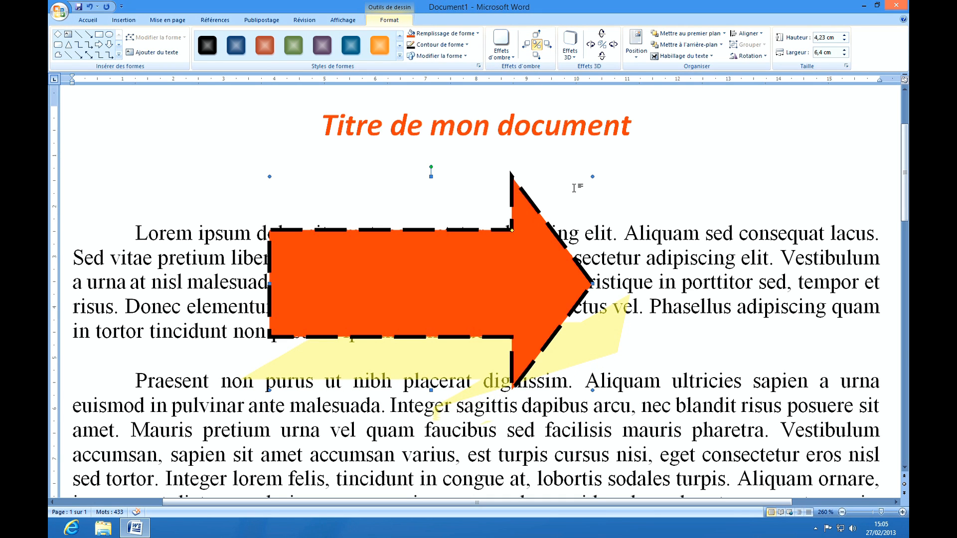
# - Display the available 3D effects for the arrow at 180 % page magnification
pyautogui.scroll(-6, 476, 314)
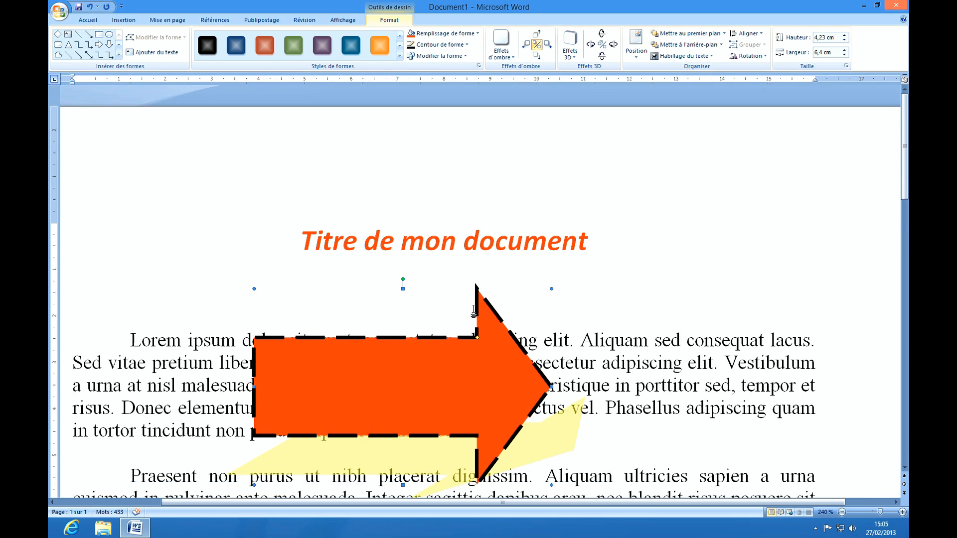
pyautogui.scroll(-2, 426, 370)
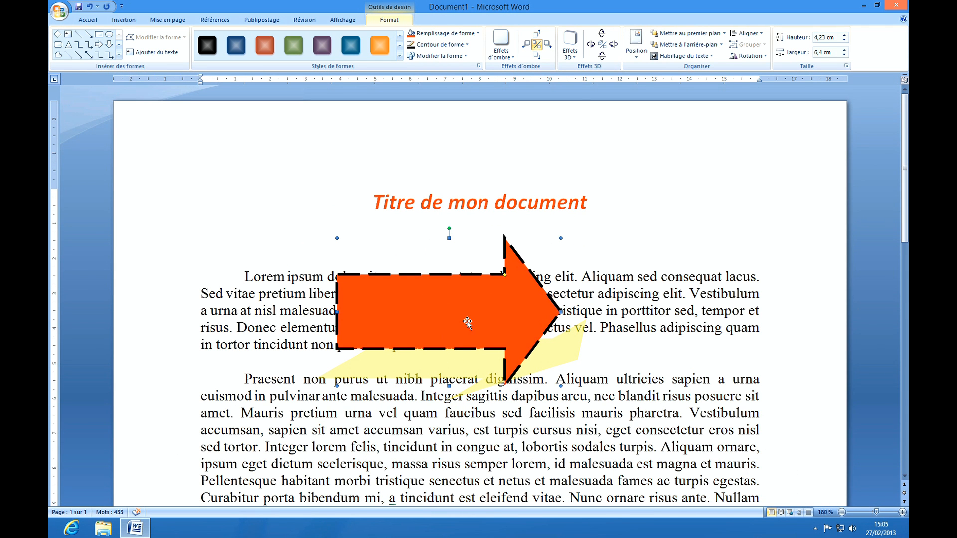
pyautogui.click(571, 56)
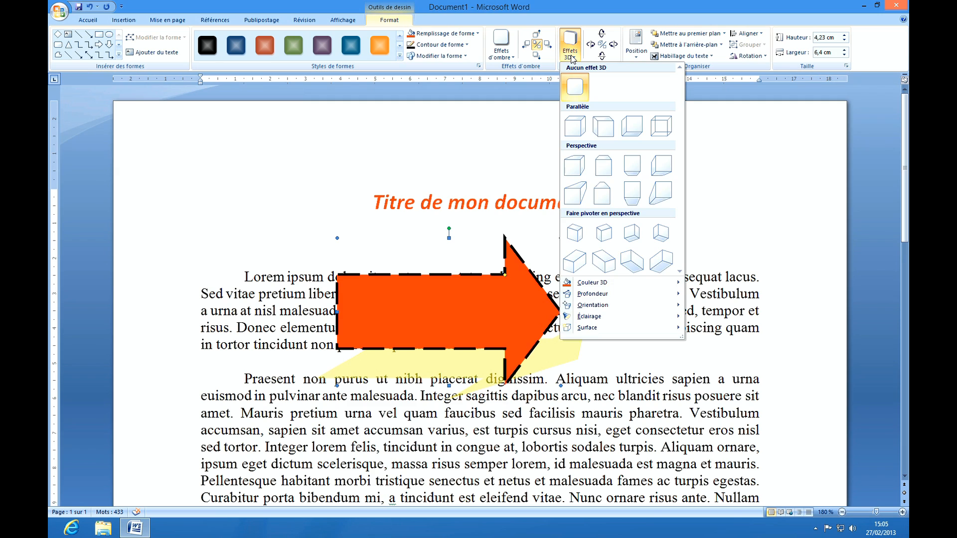